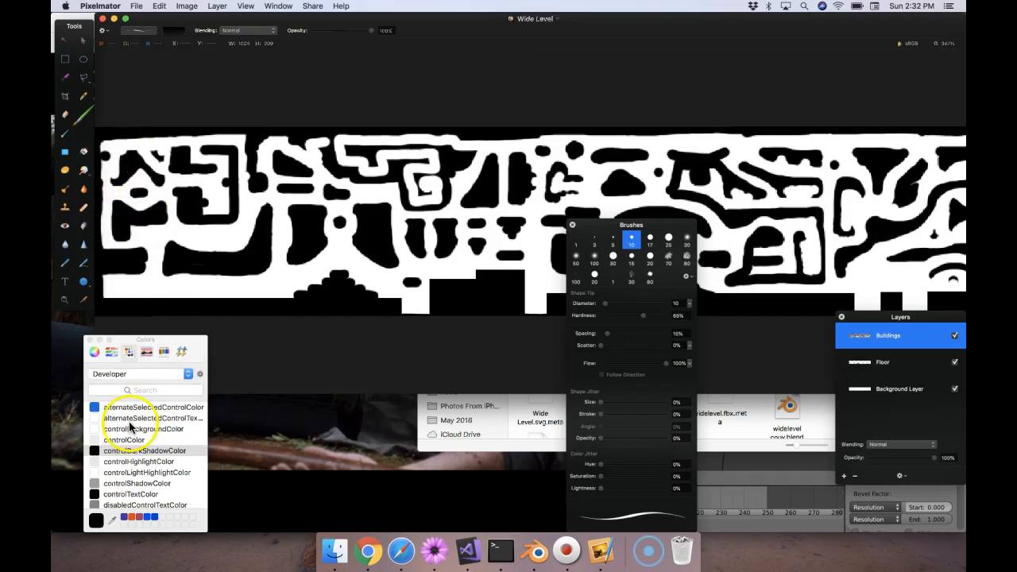
Paint a black diagonal brush stroke beside the stepped mound on the Buildings layer and undo it
mouse_move(348, 310)
left_mouse_down()
mouse_move(307, 278)
mouse_move(284, 279)
mouse_move(320, 270)
left_mouse_up()
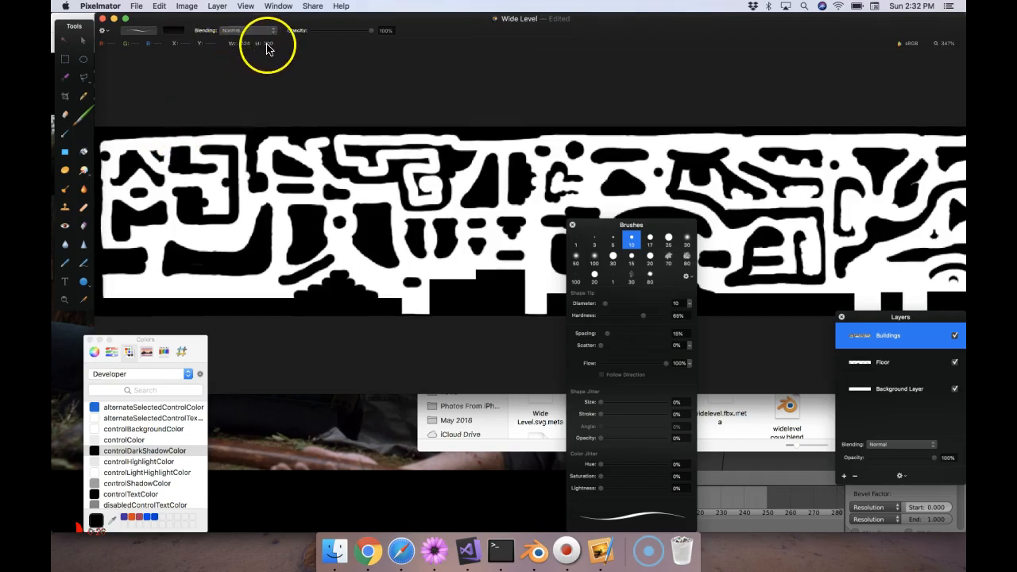
key("super+z")
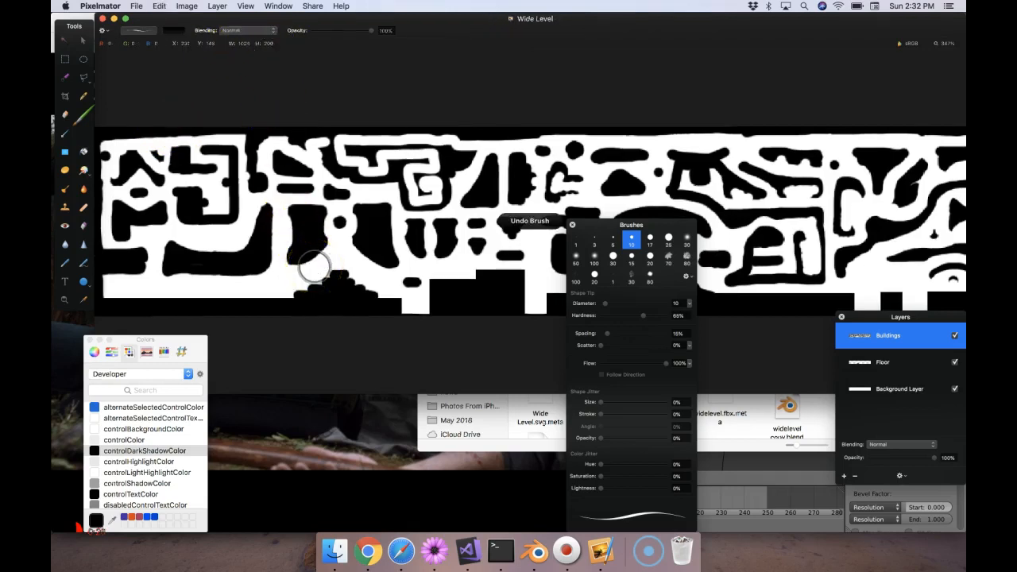
Set the brush colour to white using controlBackgroundColor after trying the black controlDarkShadowColor
left_click(159, 429)
left_click(152, 391)
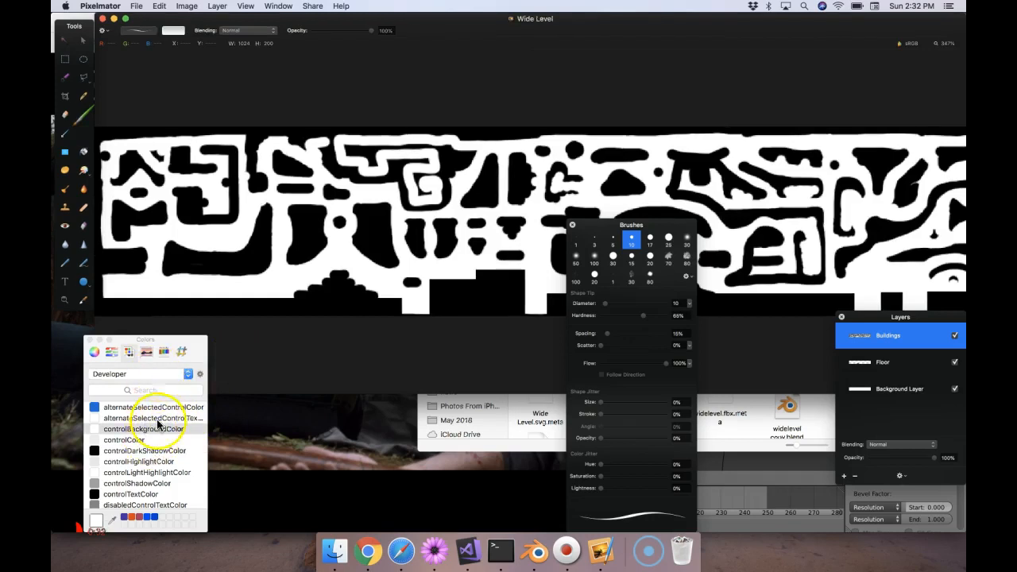
left_click(151, 451)
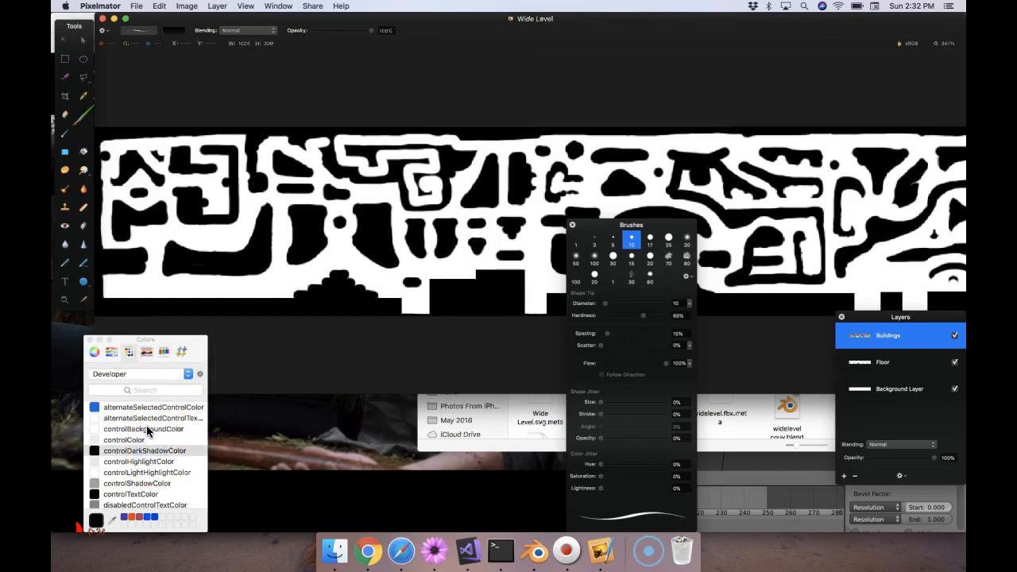
left_click(147, 430)
mouse_move(286, 208)
left_mouse_down()
mouse_move(305, 229)
mouse_move(279, 262)
left_mouse_up()
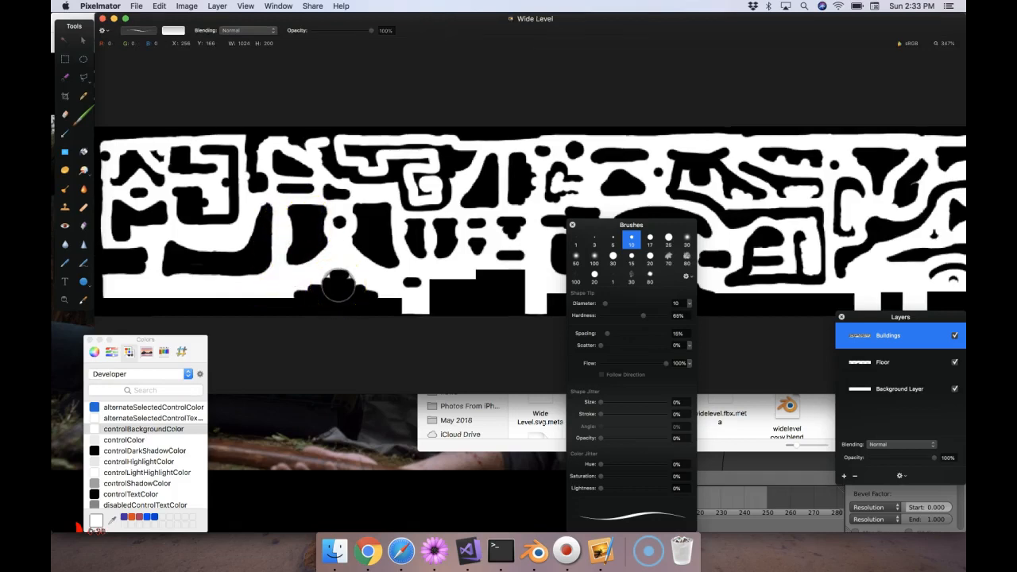
left_click_drag(337, 284, 293, 310)
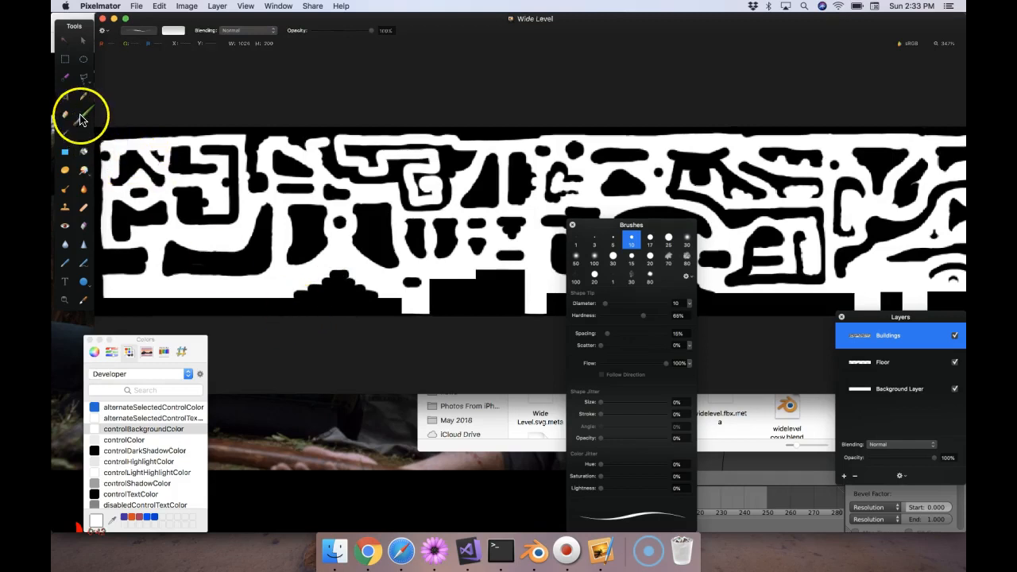
left_click(66, 65)
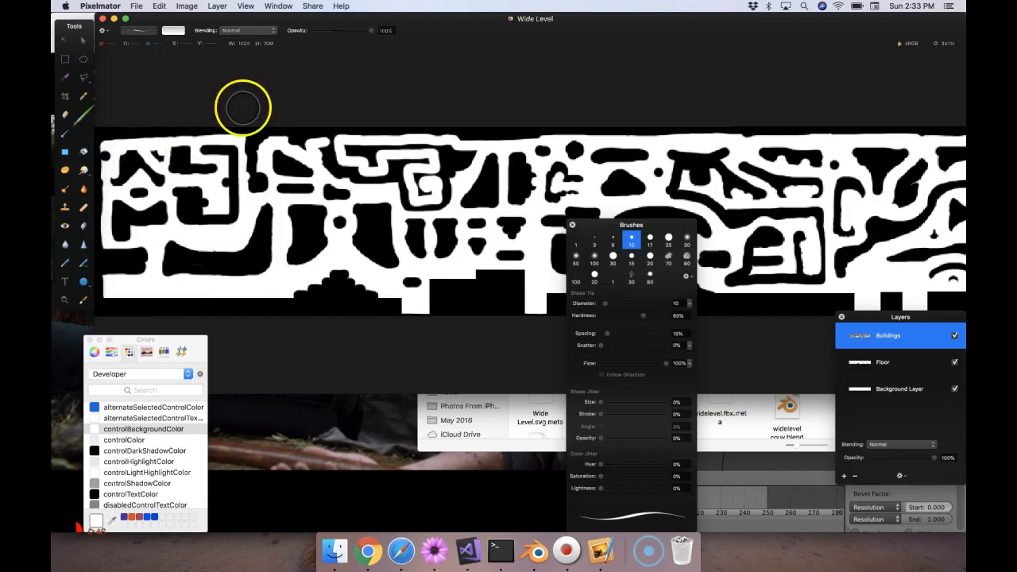
Open the export options for the Wide Level image
left_click(100, 5)
mouse_move(136, 6)
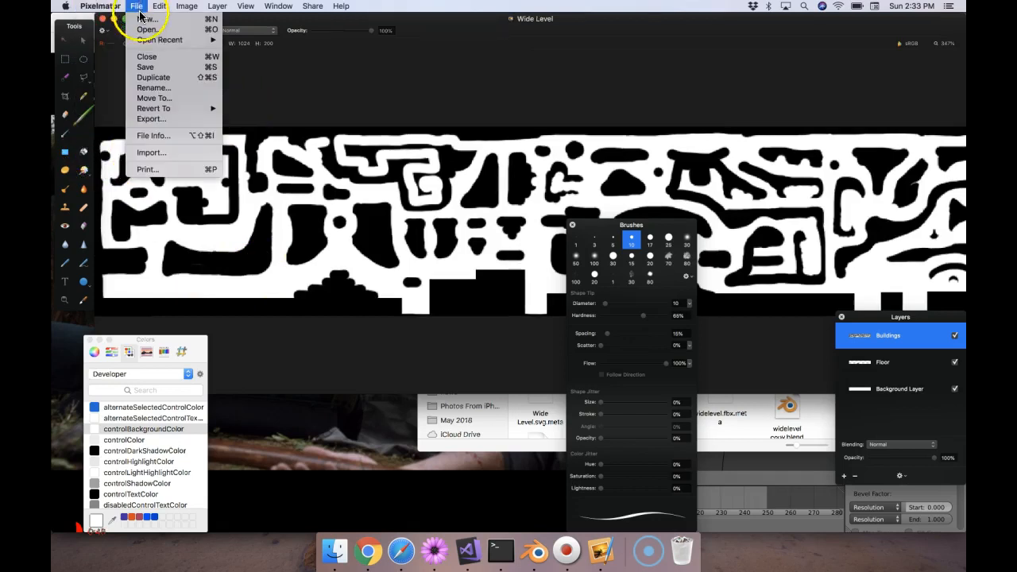
left_click(168, 119)
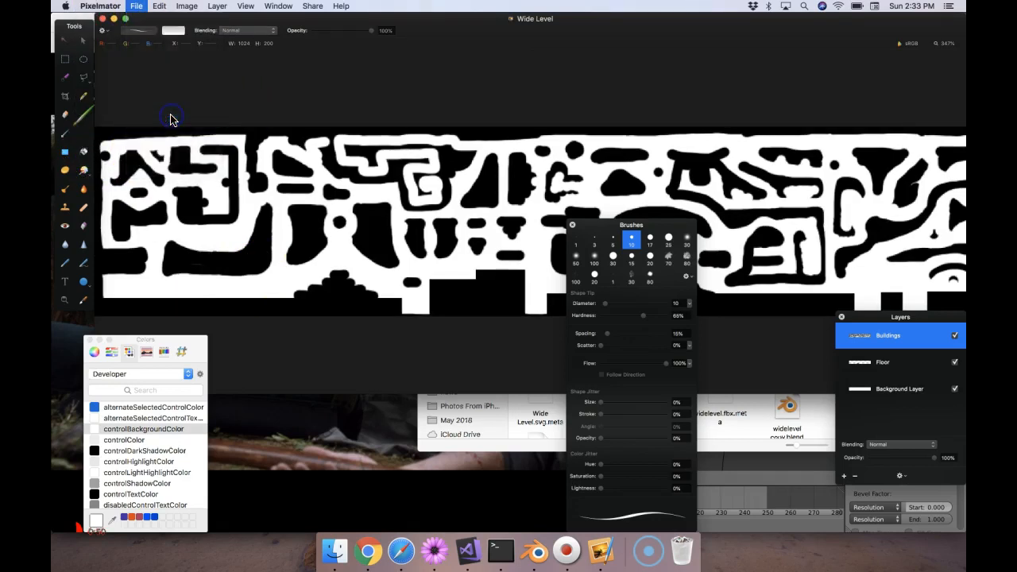
left_click(577, 115)
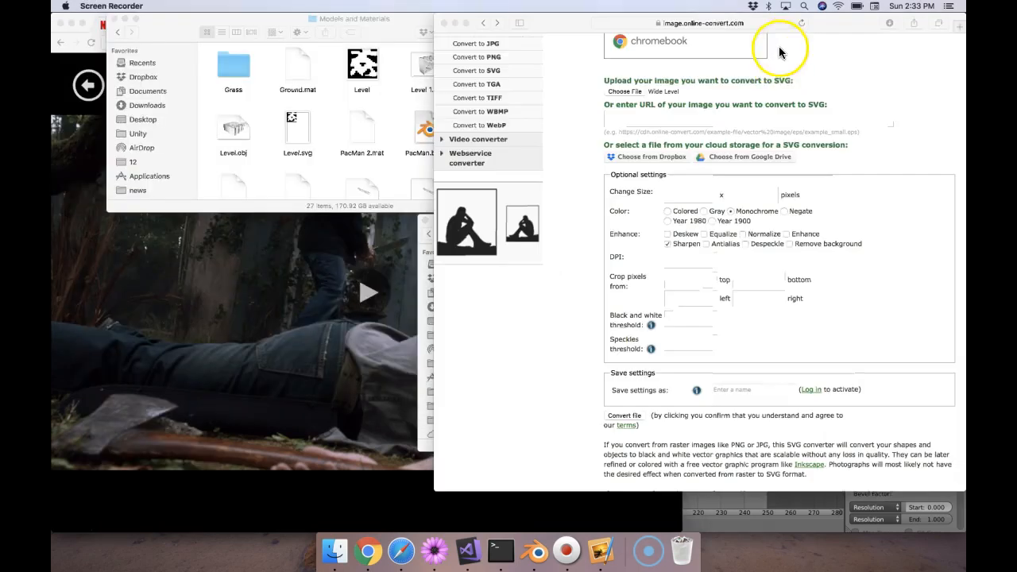
Switch to the SVG converter page in Safari and browse for the source image in the Unity Platformer project's Levels folder
left_click(783, 55)
scroll(705, 39, "up", 5)
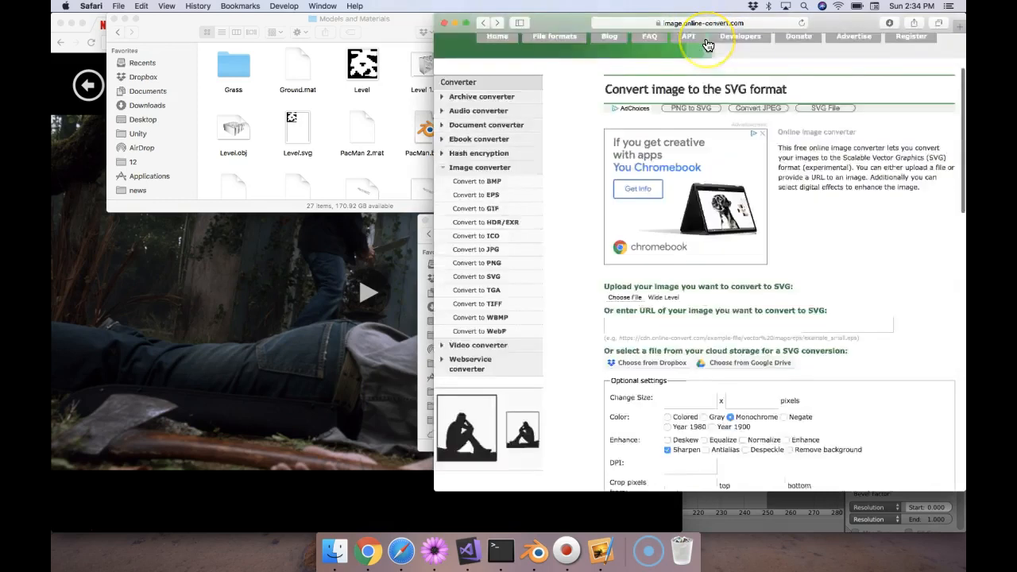
scroll(649, 274, "down", 12)
scroll(651, 143, "up", 3)
left_click(625, 46)
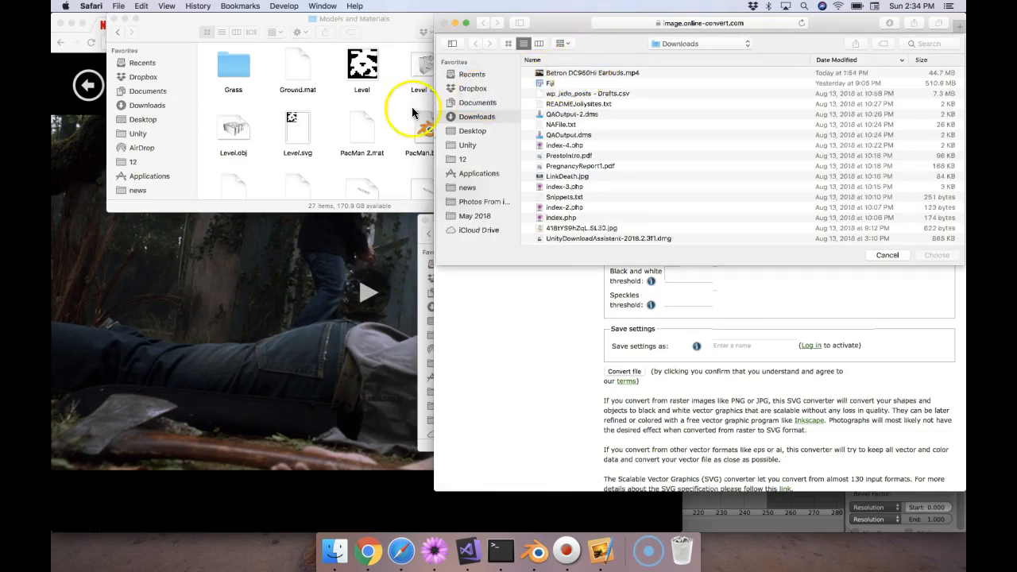
left_click(470, 147)
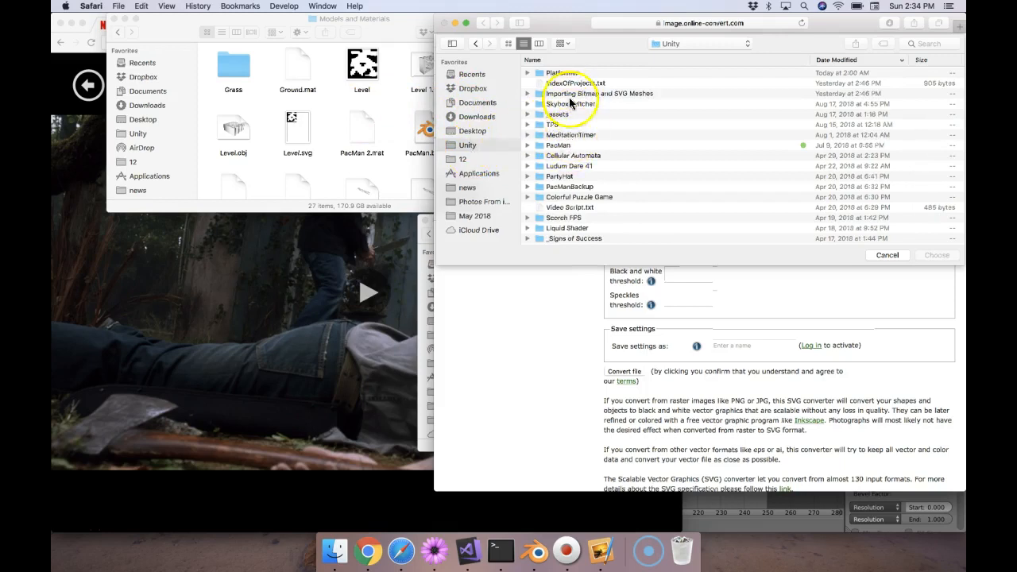
double_click(568, 75)
double_click(566, 74)
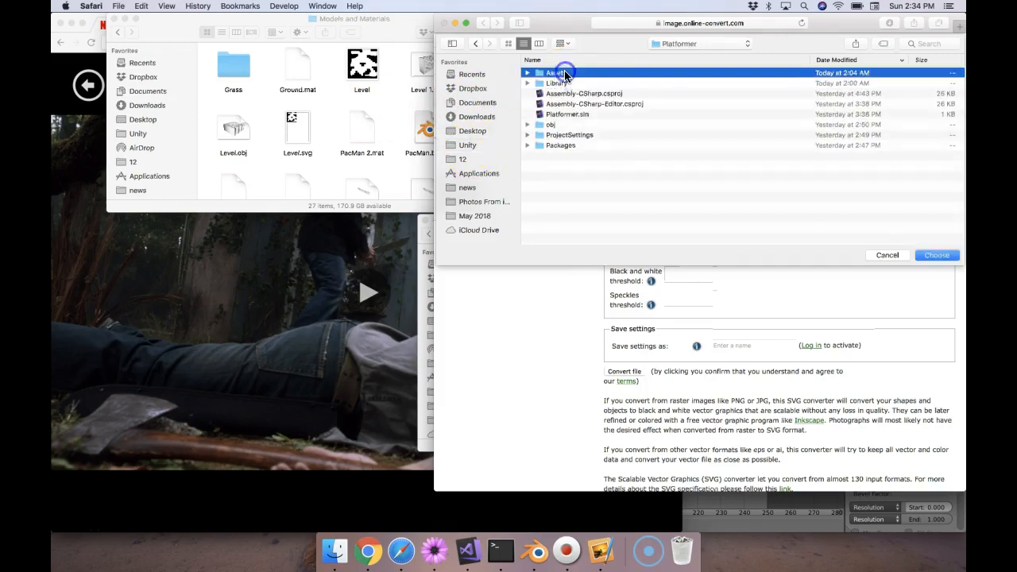
double_click(564, 95)
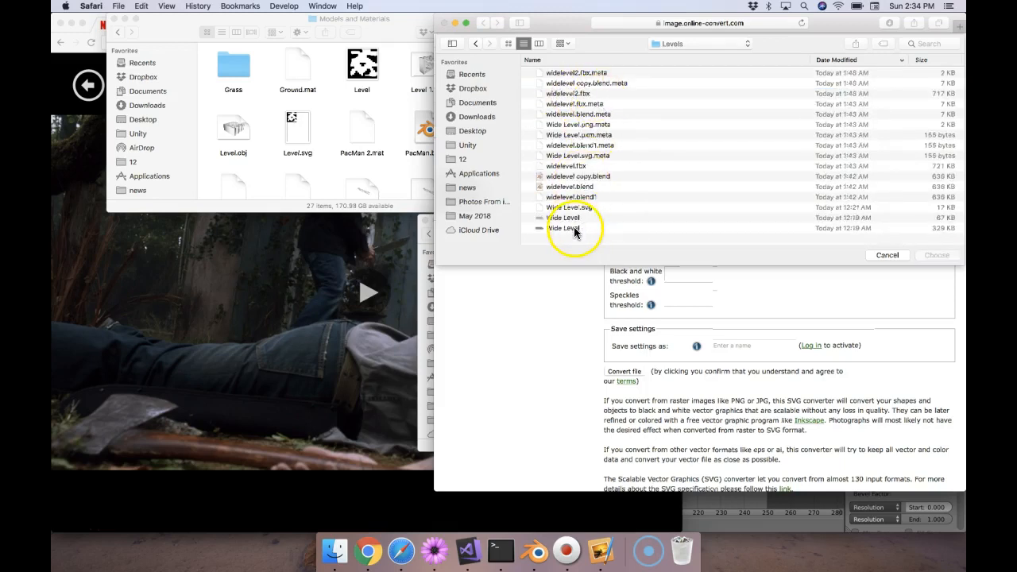
Choose the Wide Level PNG image as the source file and convert it to SVG
left_click(594, 218)
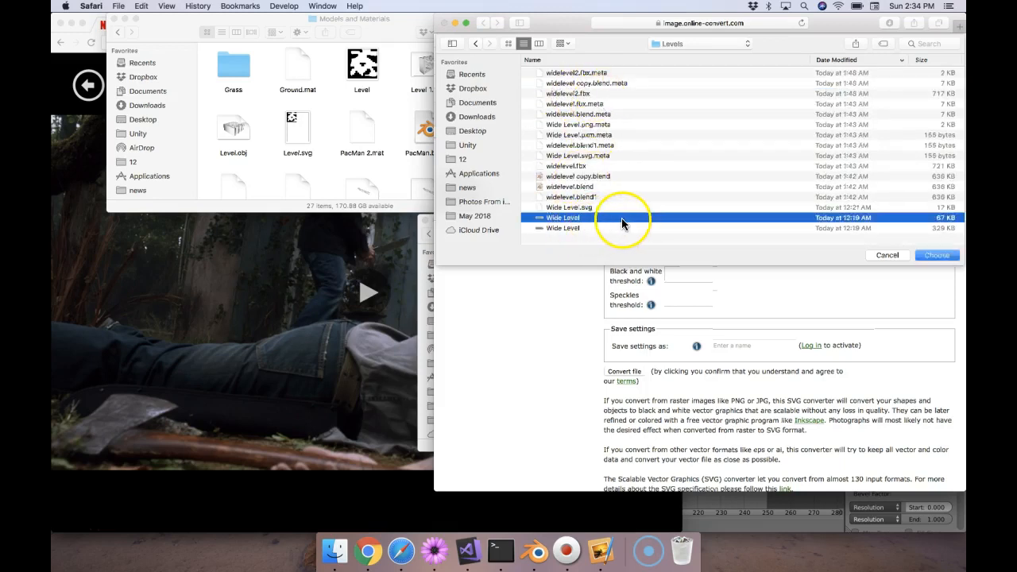
scroll(871, 94, "right", 5)
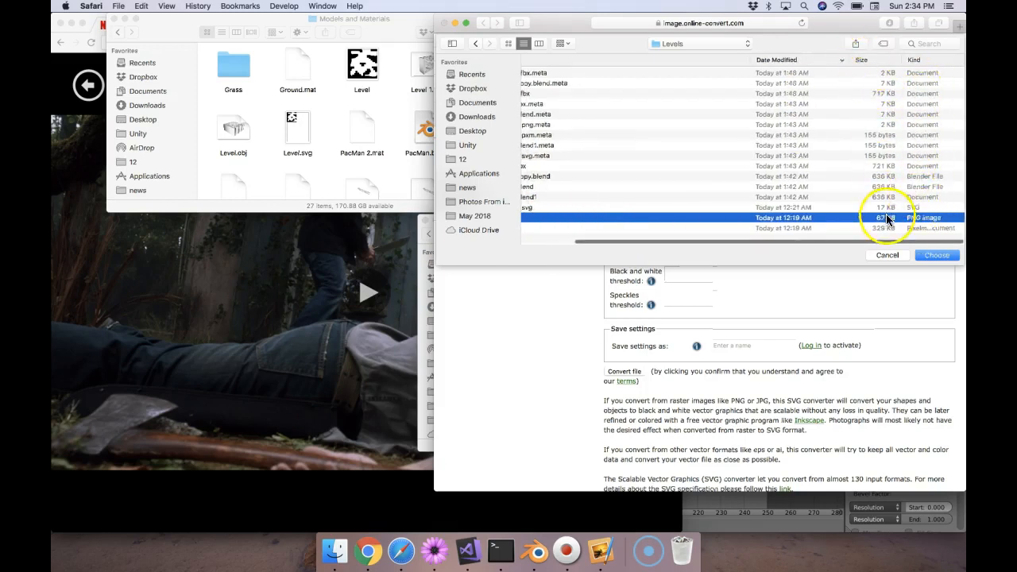
left_click(935, 255)
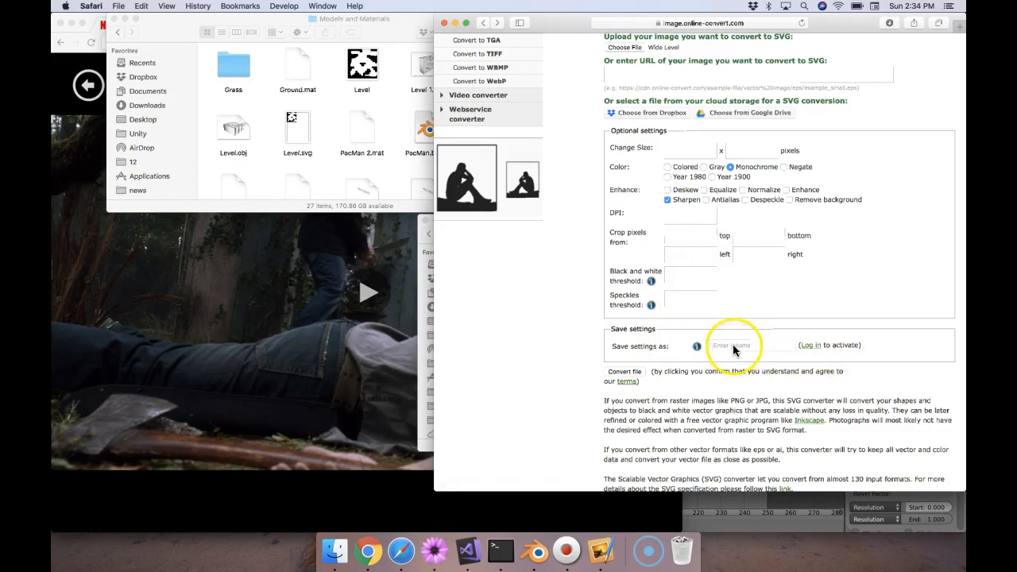
left_click(624, 371)
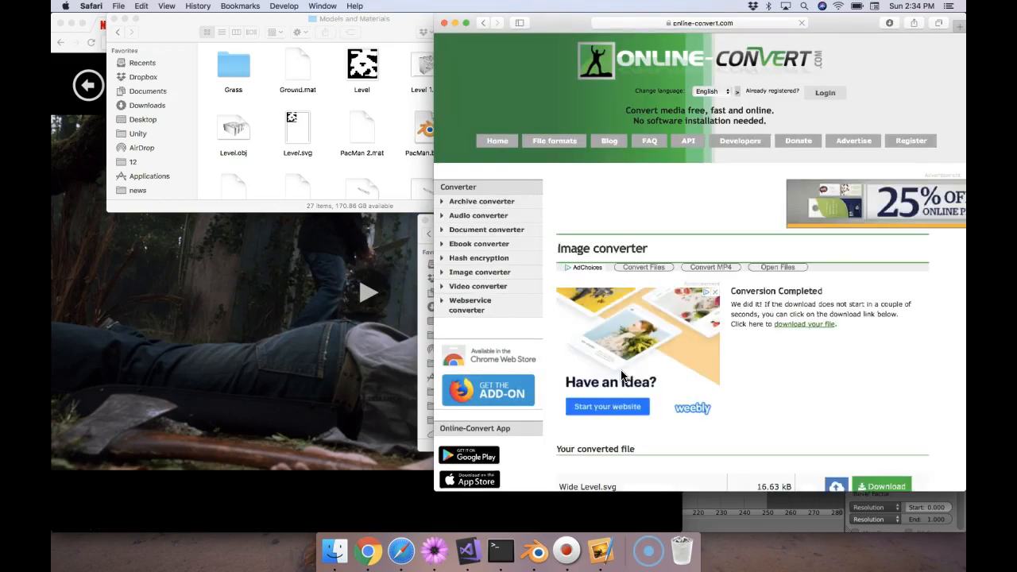
scroll(779, 367, "down", 3)
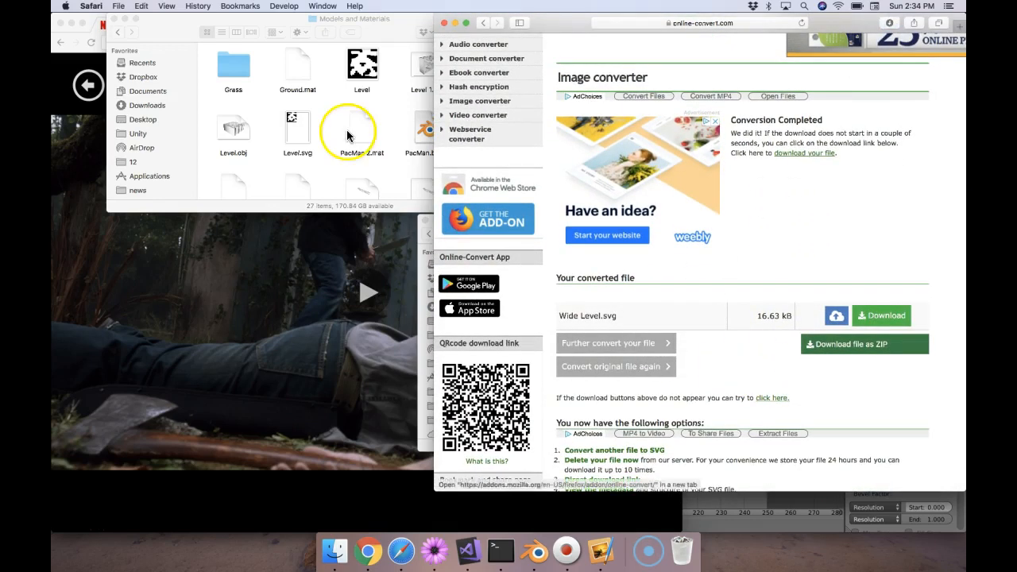
Switch to Finder and preview the original Wide Level image in the Levels folder
left_click(421, 255)
left_click(535, 273)
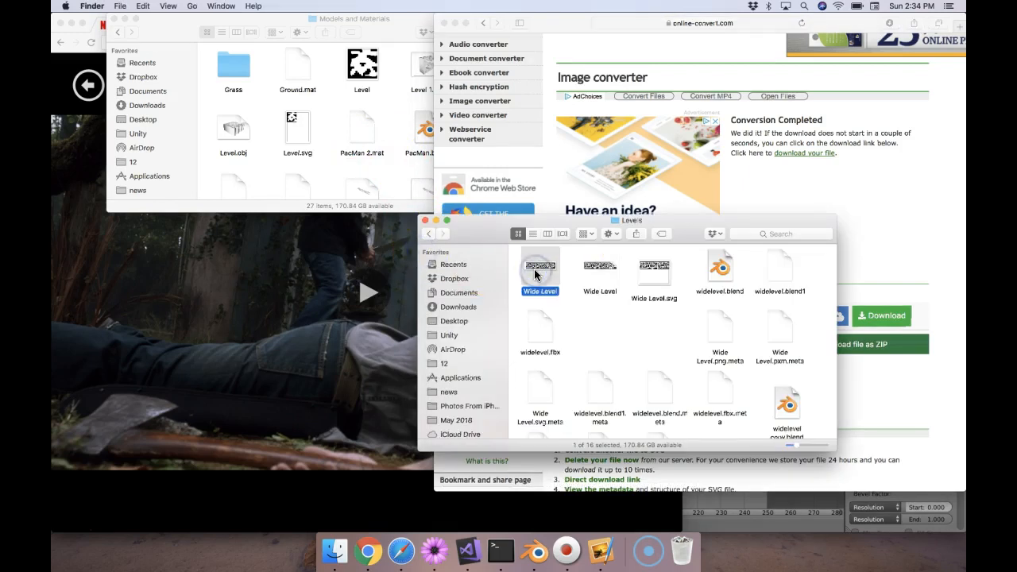
key("space")
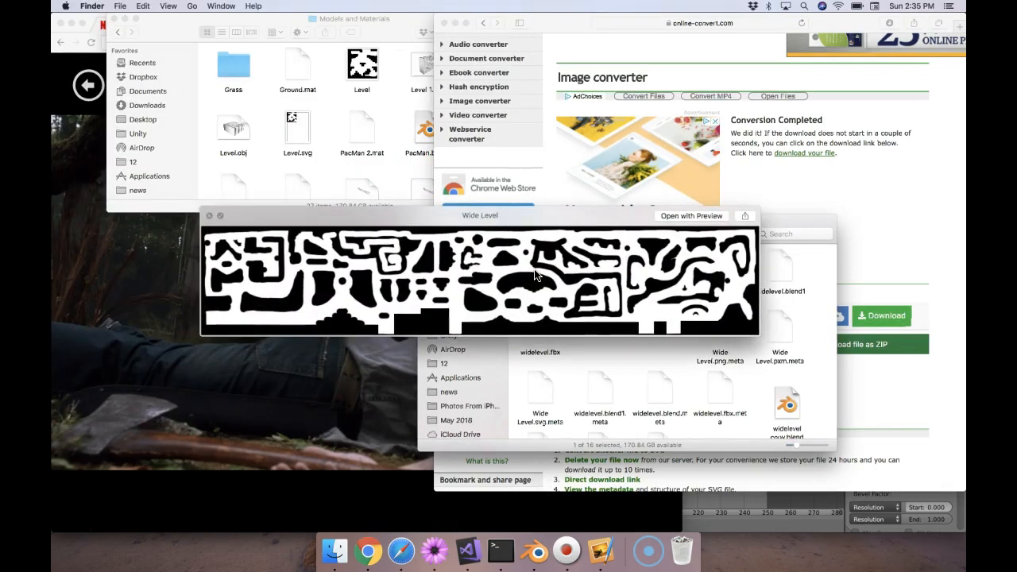
left_click(501, 270)
Preview the downloaded Wide Level.svg in the Downloads folder and examine its shapes up close across the whole level
left_click(458, 307)
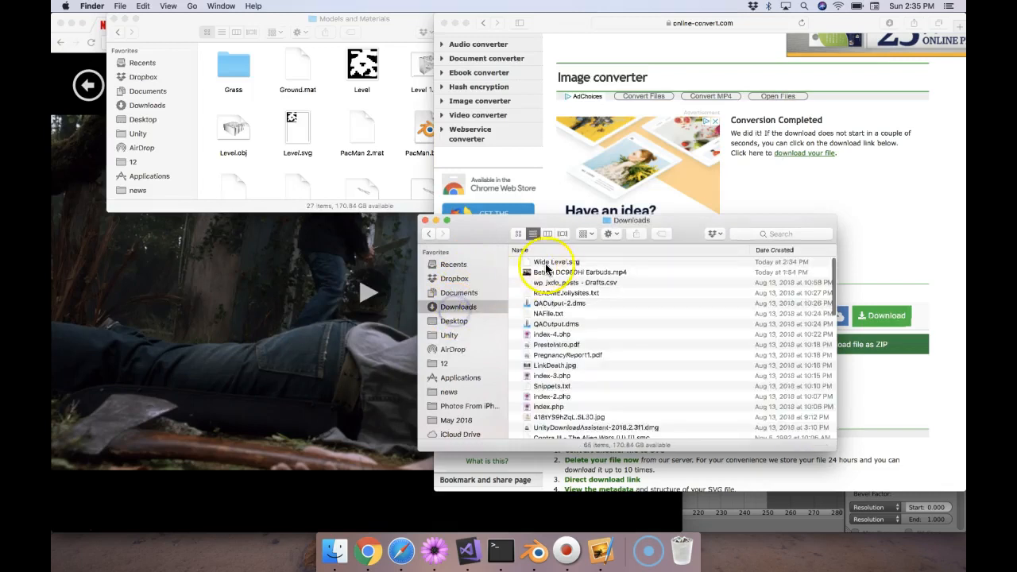
left_click(556, 262)
key("space")
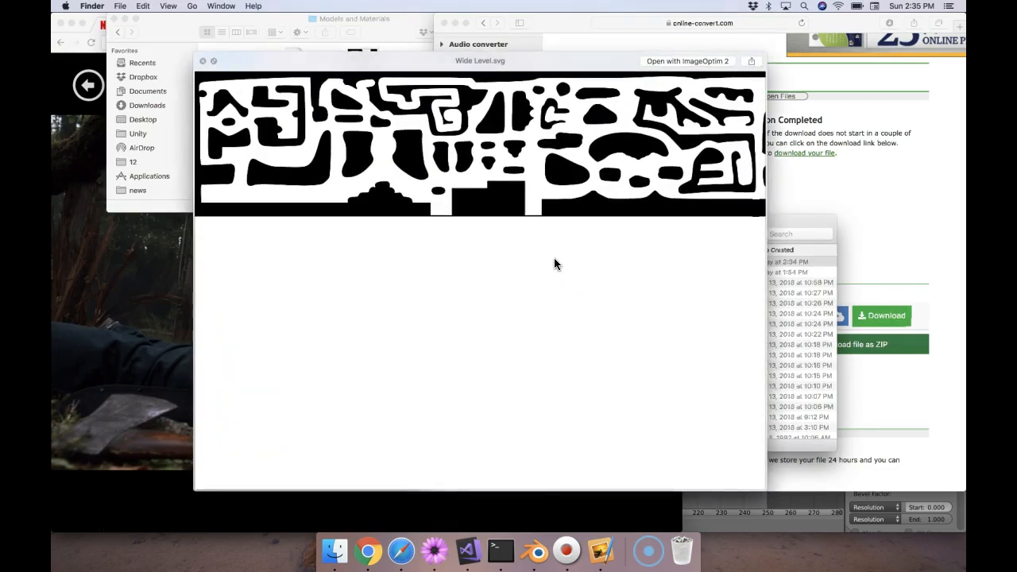
scroll(425, 152, "up", 3)
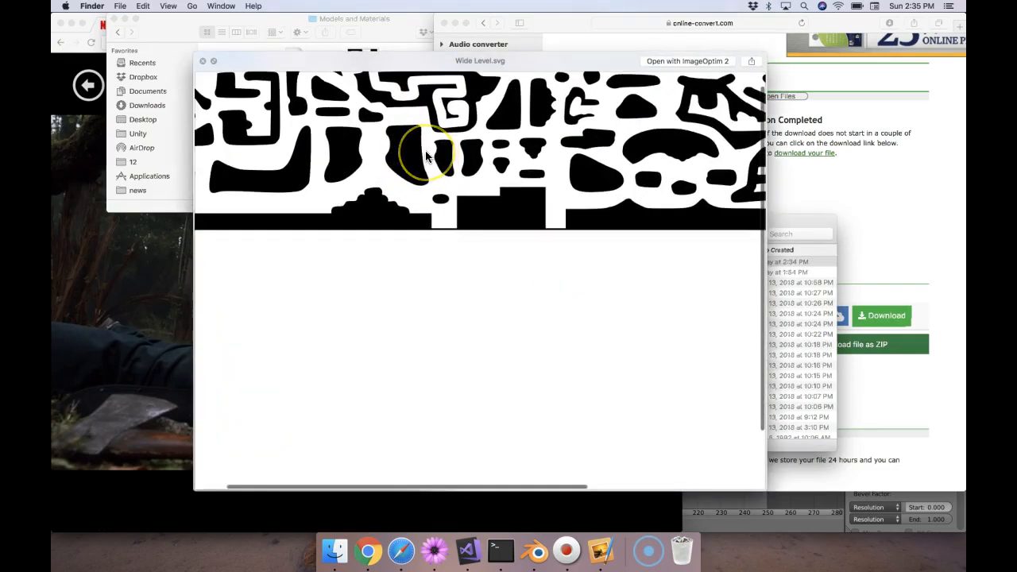
scroll(425, 152, "up", 5)
scroll(425, 157, "right", 5)
scroll(425, 157, "up", 3)
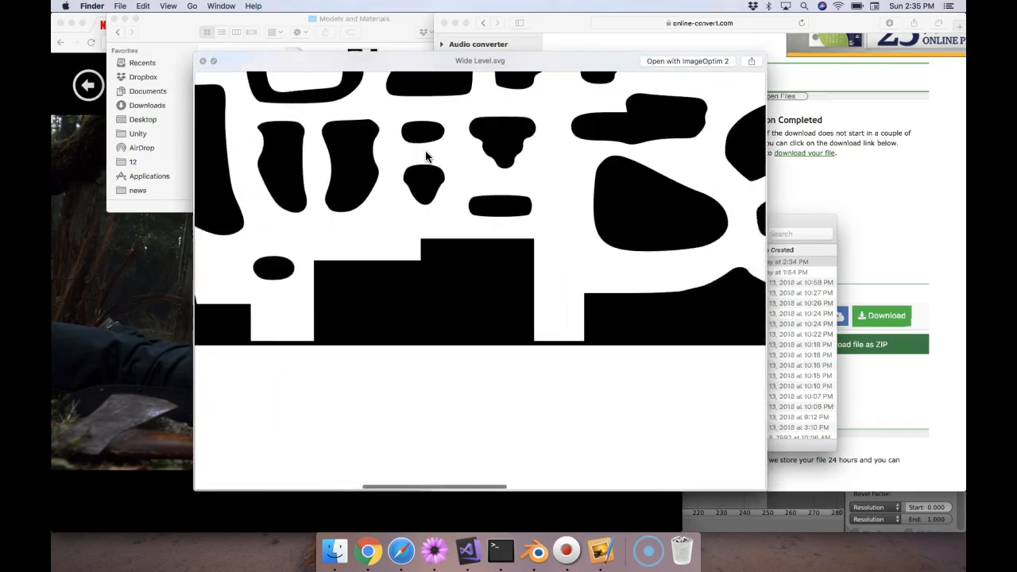
scroll(425, 156, "up", 2)
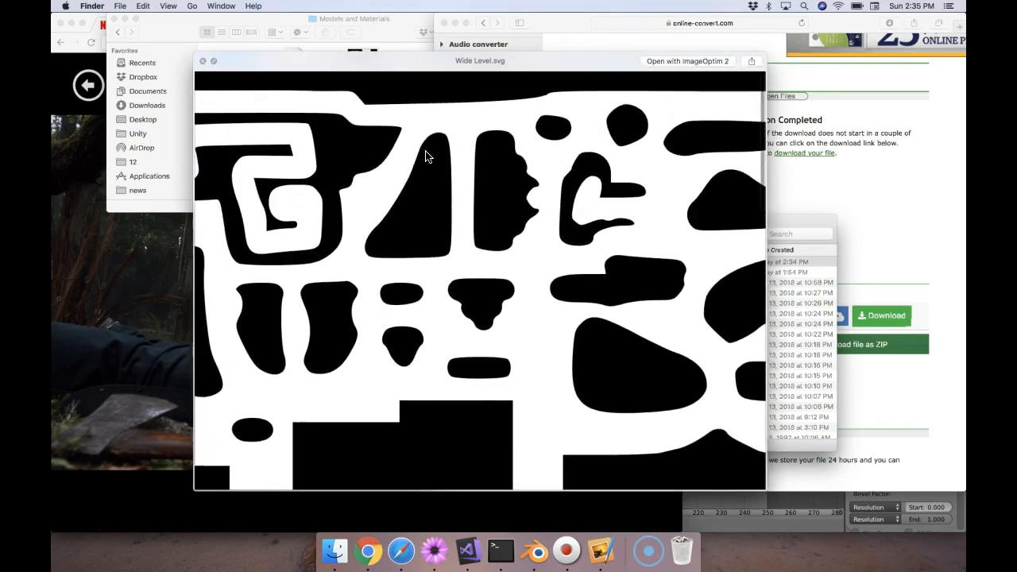
scroll(425, 156, "right", 8)
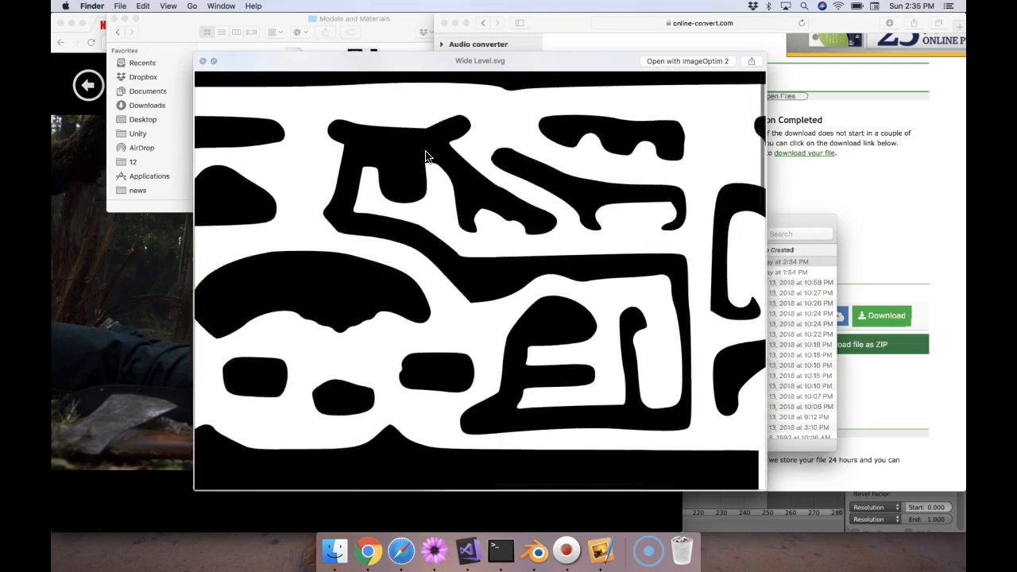
scroll(425, 156, "right", 8)
scroll(425, 157, "down", 5)
scroll(425, 156, "left", 10)
scroll(425, 157, "up", 5)
scroll(425, 156, "up", 5)
scroll(426, 157, "left", 12)
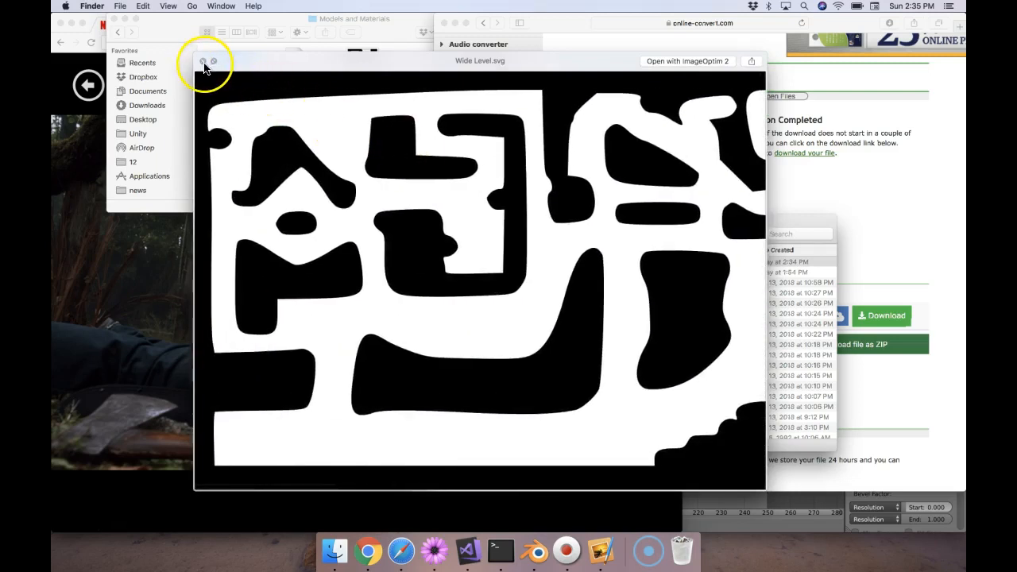
left_click(204, 63)
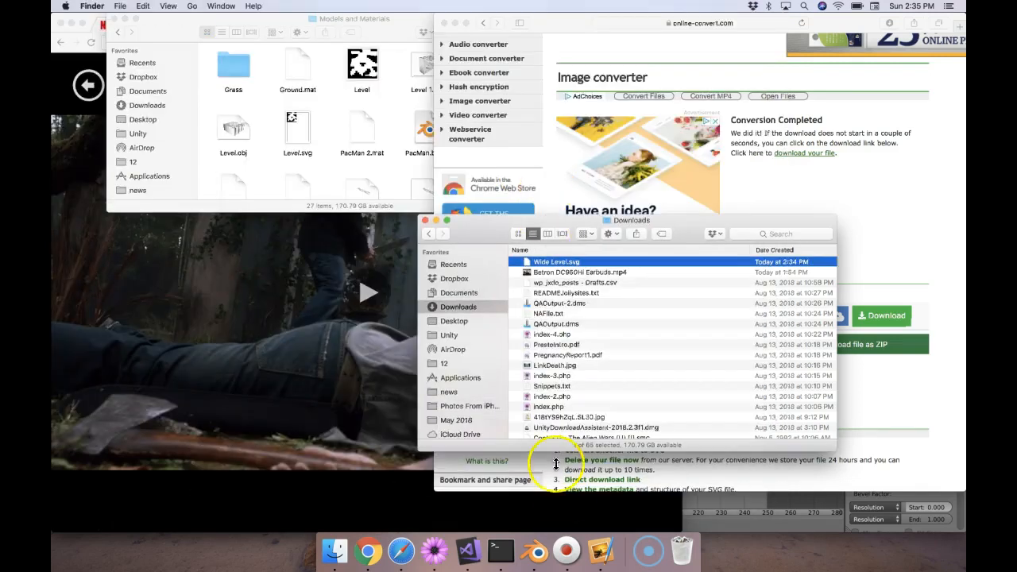
Switch to Blender and start a new scene from the default startup file
left_click(539, 547)
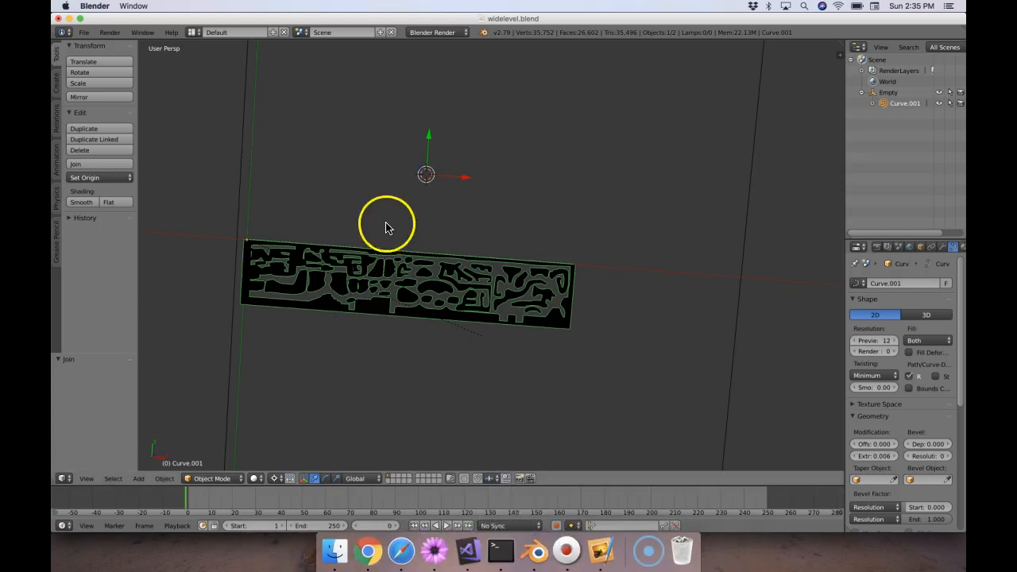
left_click(86, 34)
left_click(93, 45)
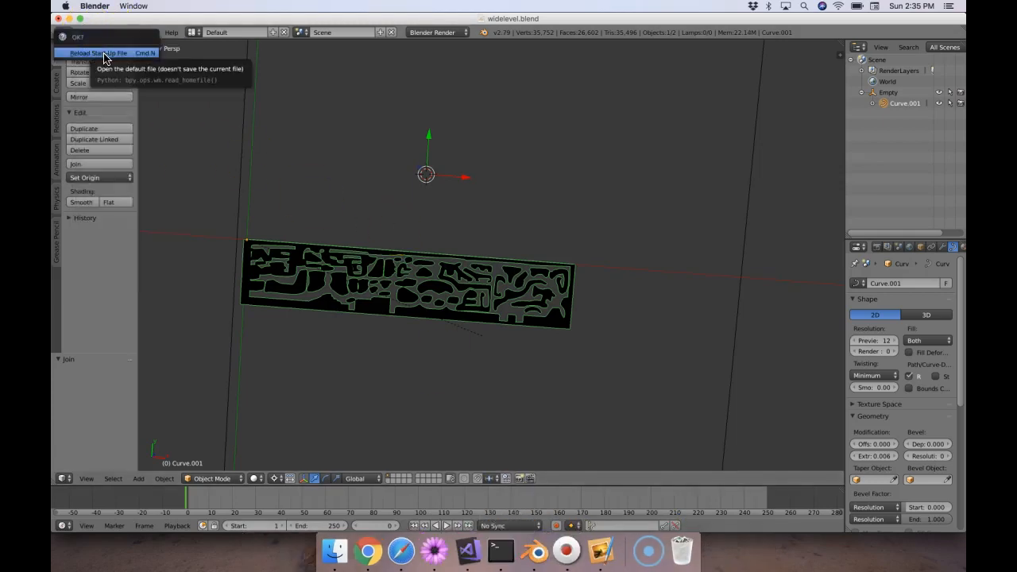
left_click(104, 53)
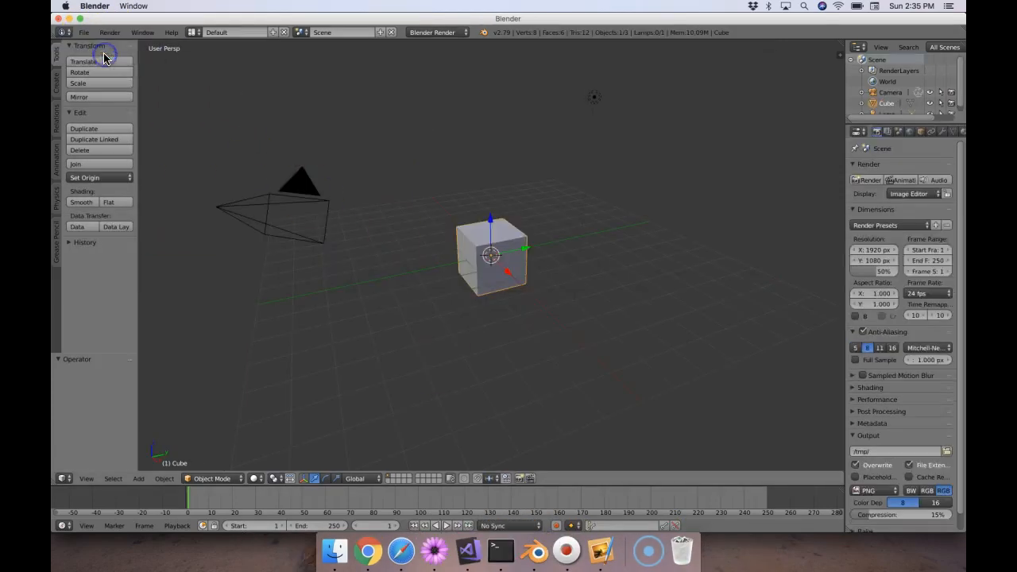
Delete the default camera from the scene
left_click(890, 92)
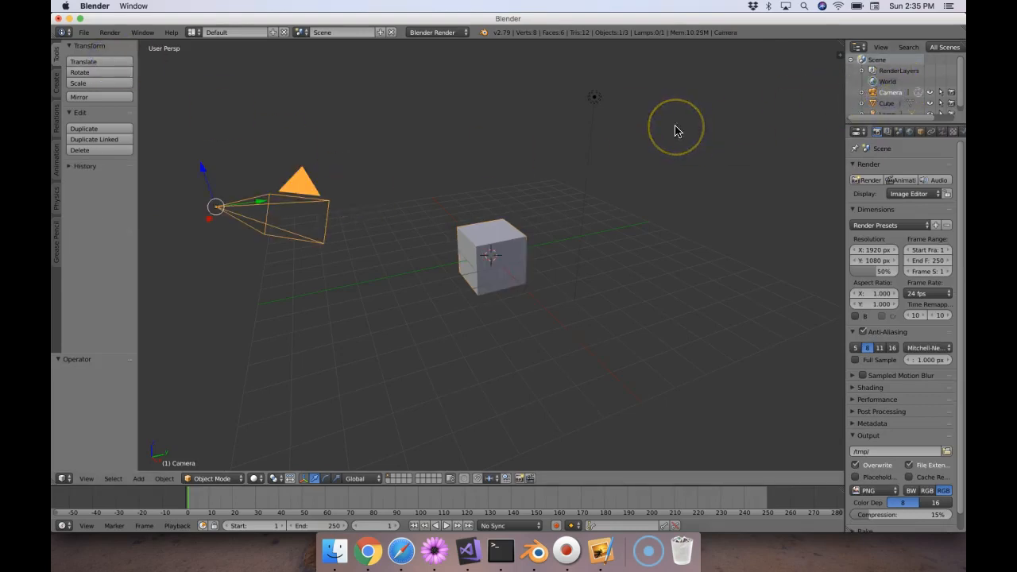
key("x")
left_click(674, 130)
Delete the default cube and the lamp so the scene is empty
left_click(884, 87)
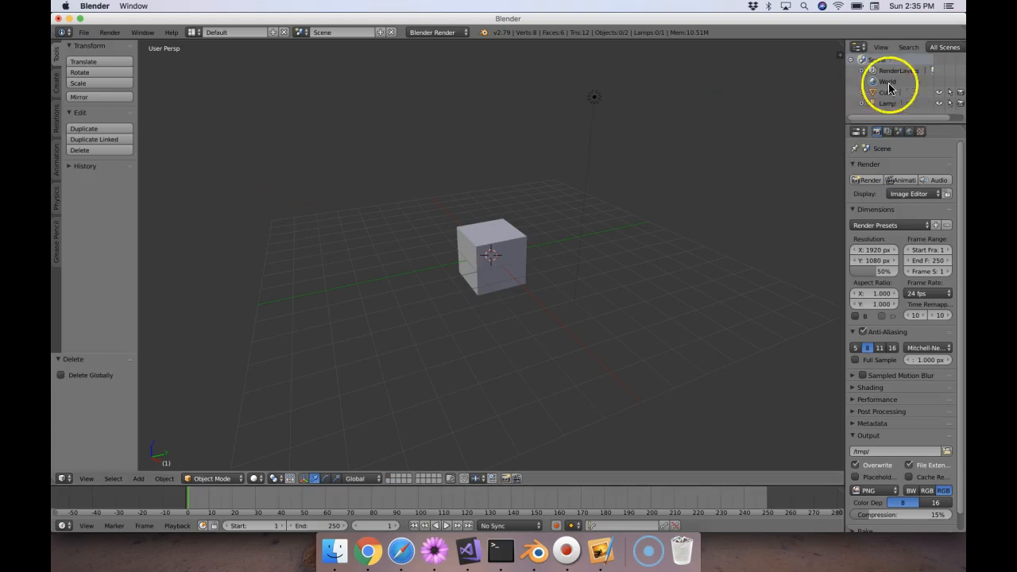
key("x")
left_click(703, 121)
left_click(886, 91)
key("x")
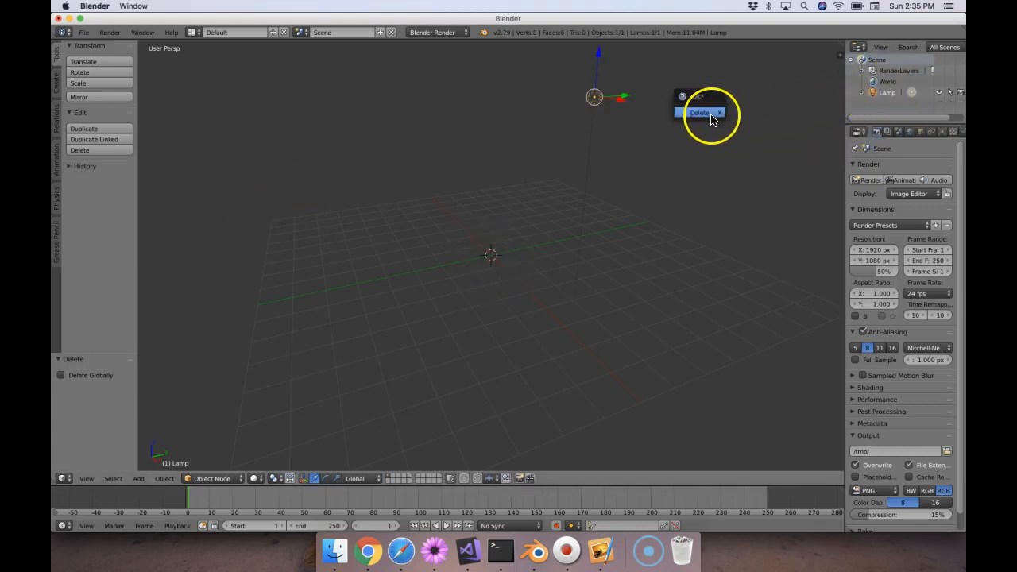
left_click(699, 113)
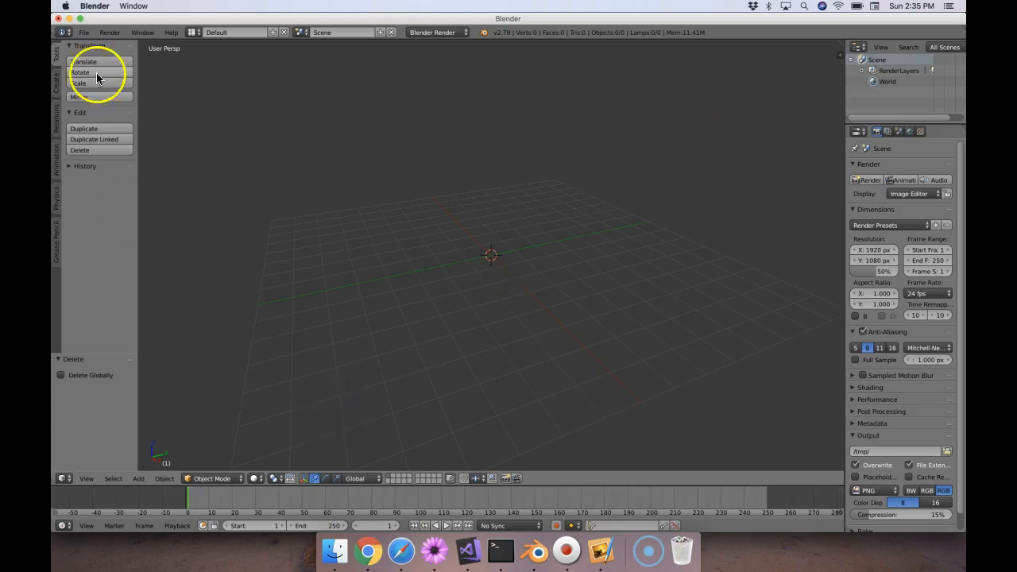
Import the level SVG from the Assets of the Platformer project in the Unity folder
left_click(87, 34)
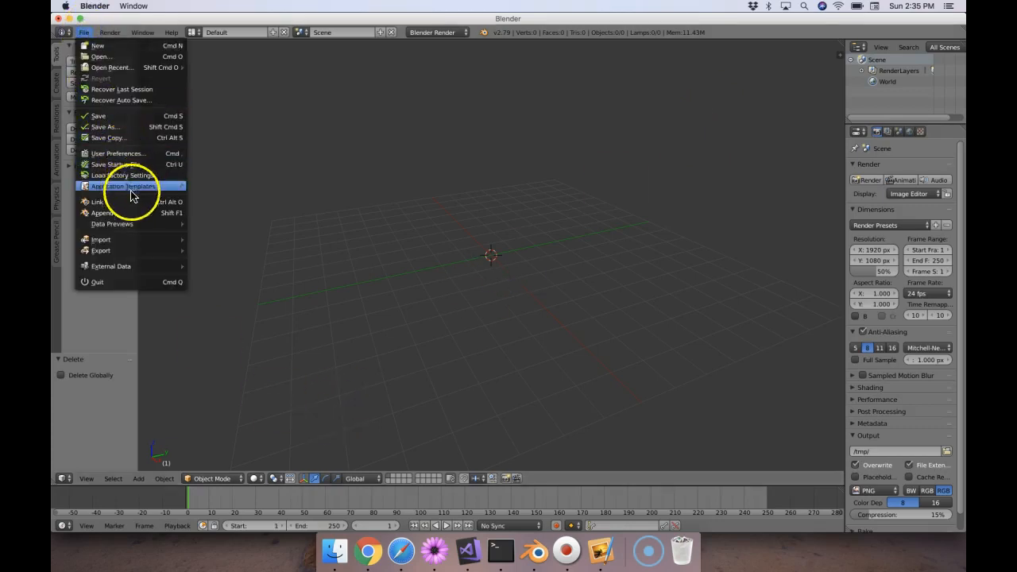
mouse_move(174, 241)
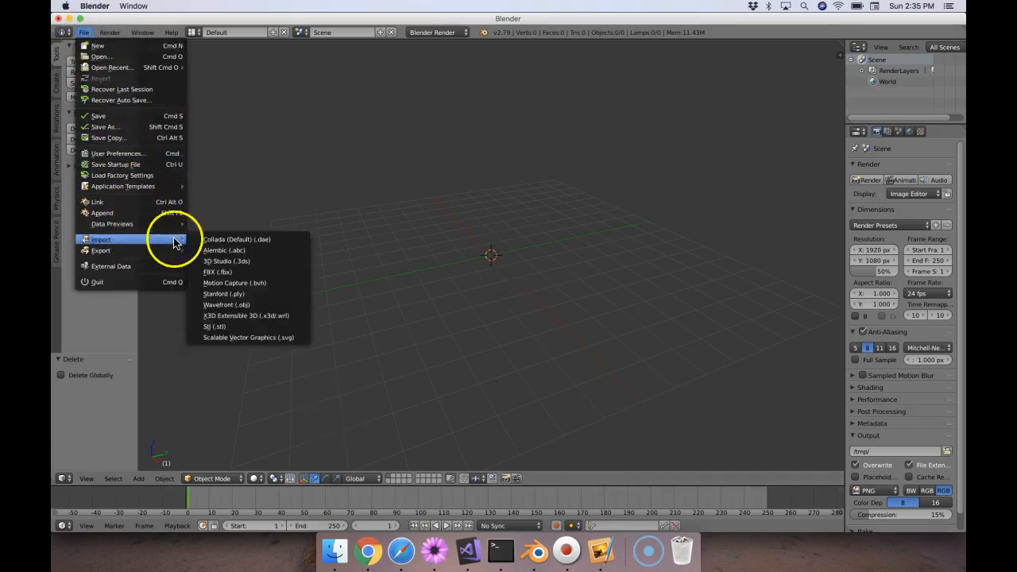
left_click(218, 337)
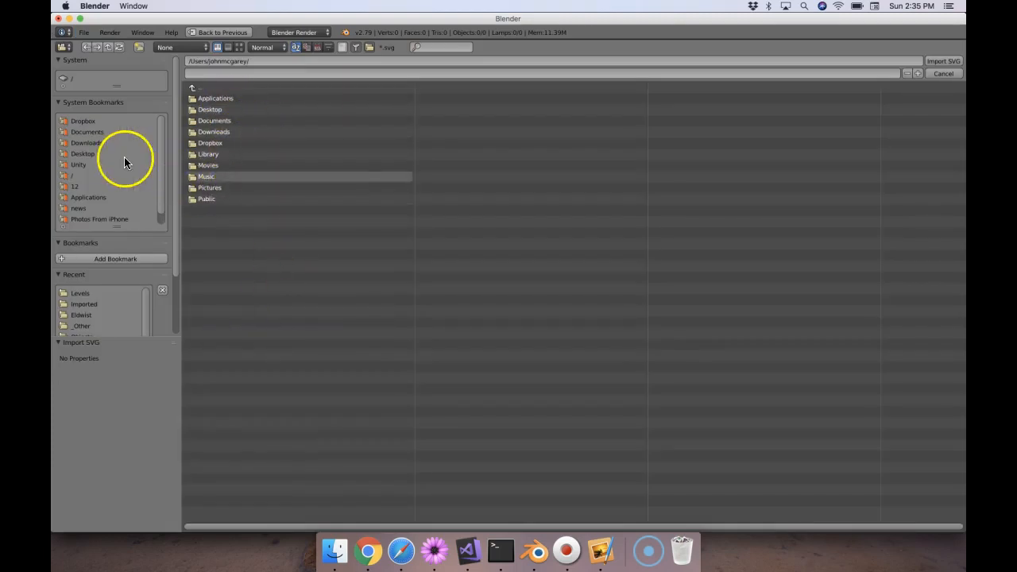
left_click(95, 164)
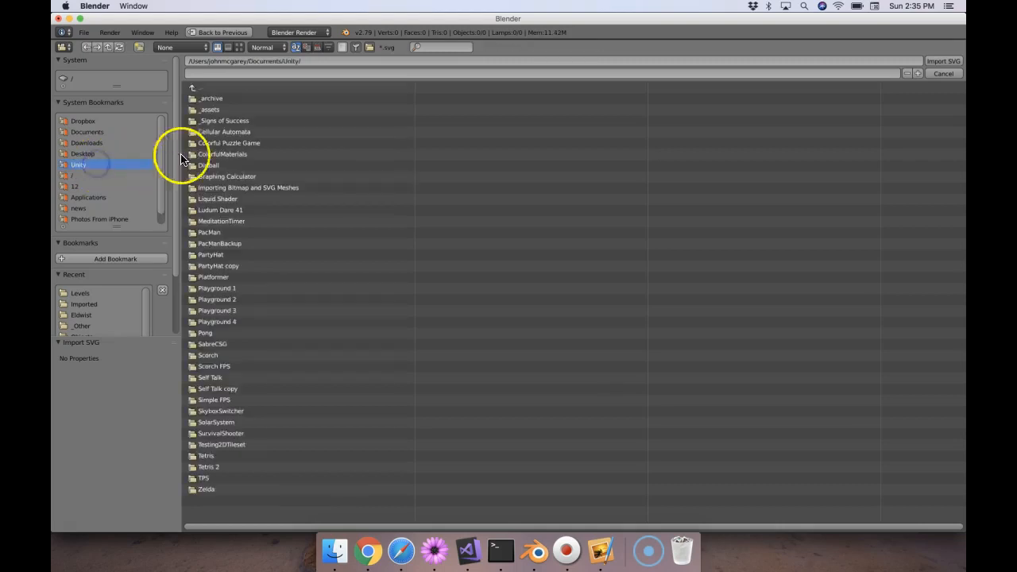
left_click(217, 277)
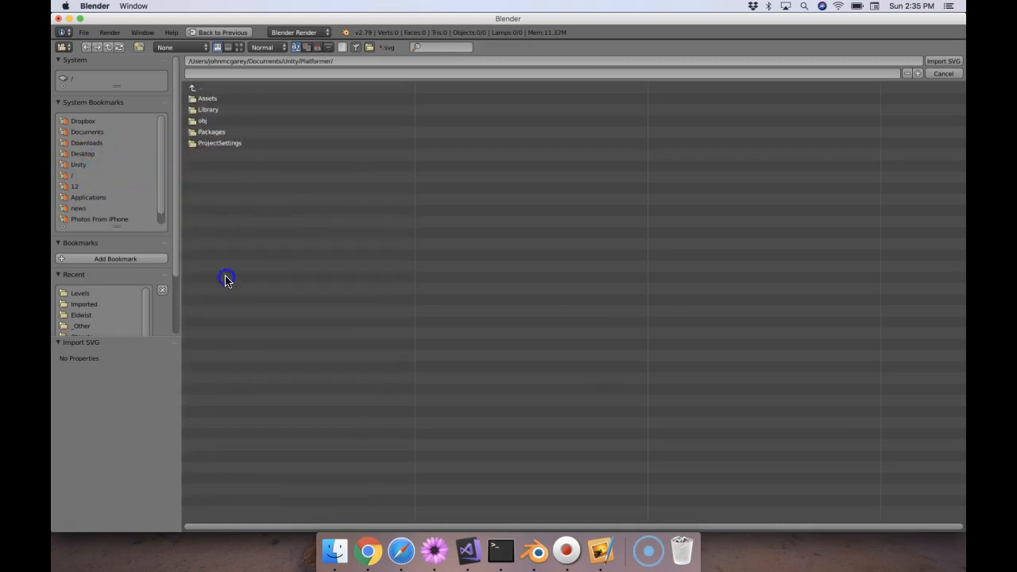
left_click(220, 100)
left_click(220, 133)
double_click(236, 100)
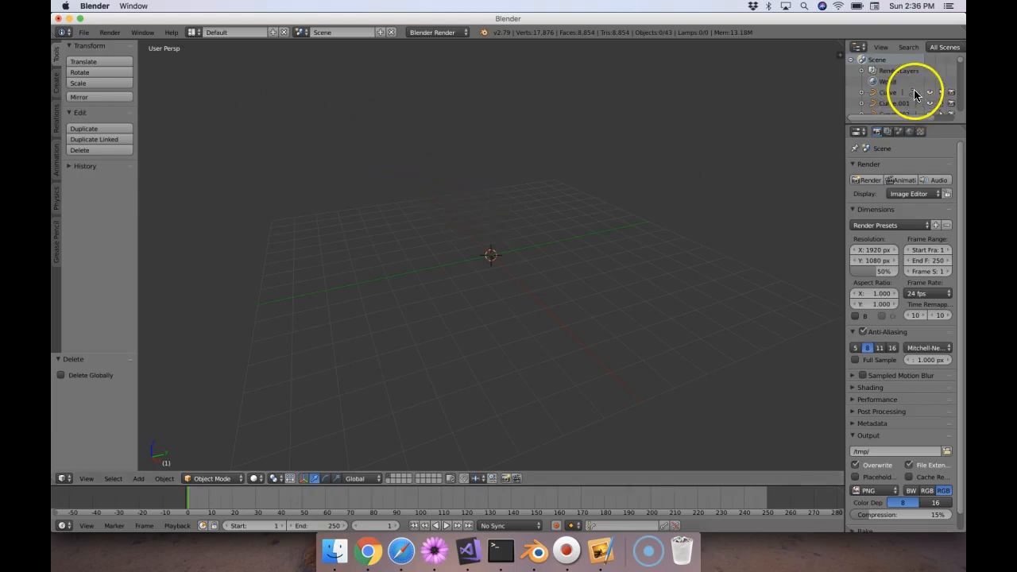
Examine the list of imported curves in the outliner and the level geometry up close from a rotated view
scroll(896, 93, "down", 3)
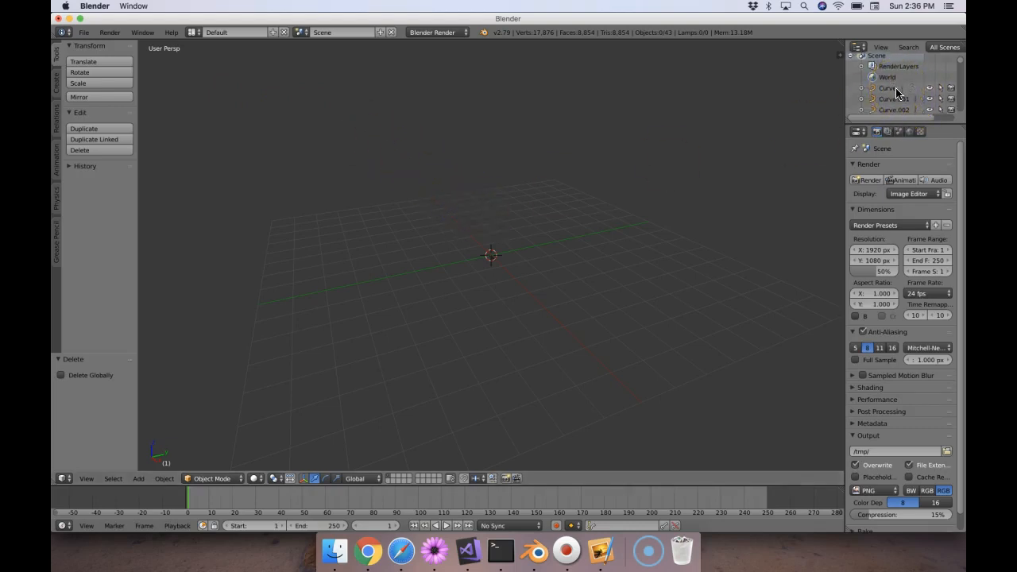
scroll(896, 93, "down", 5)
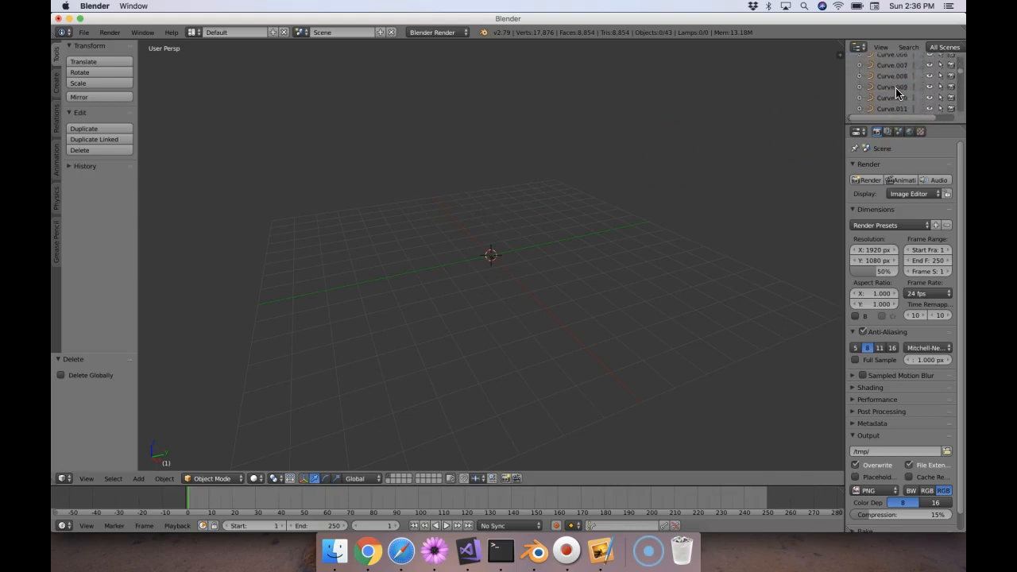
scroll(896, 93, "down", 10)
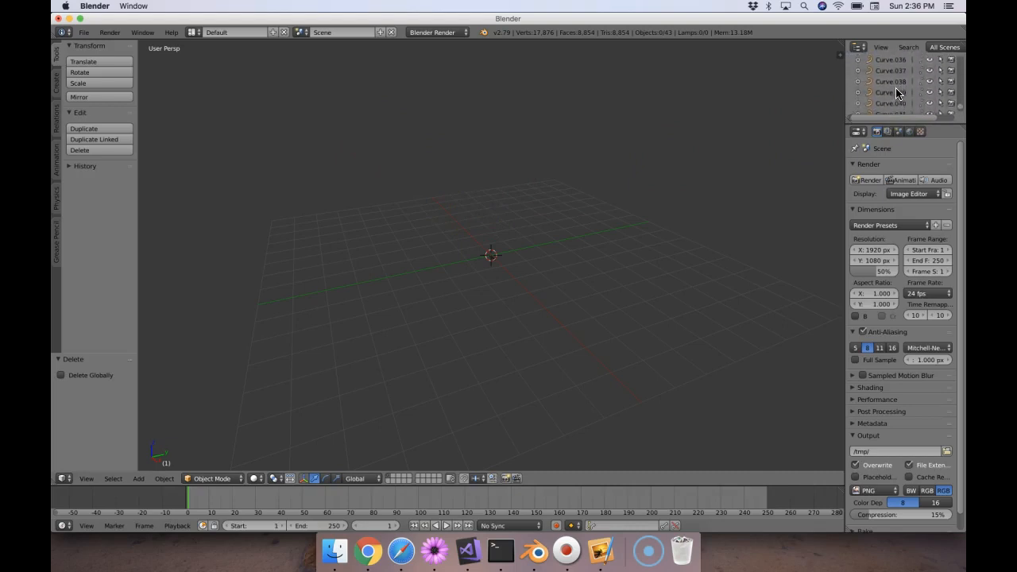
left_click(899, 116)
scroll(899, 116, "up", 18)
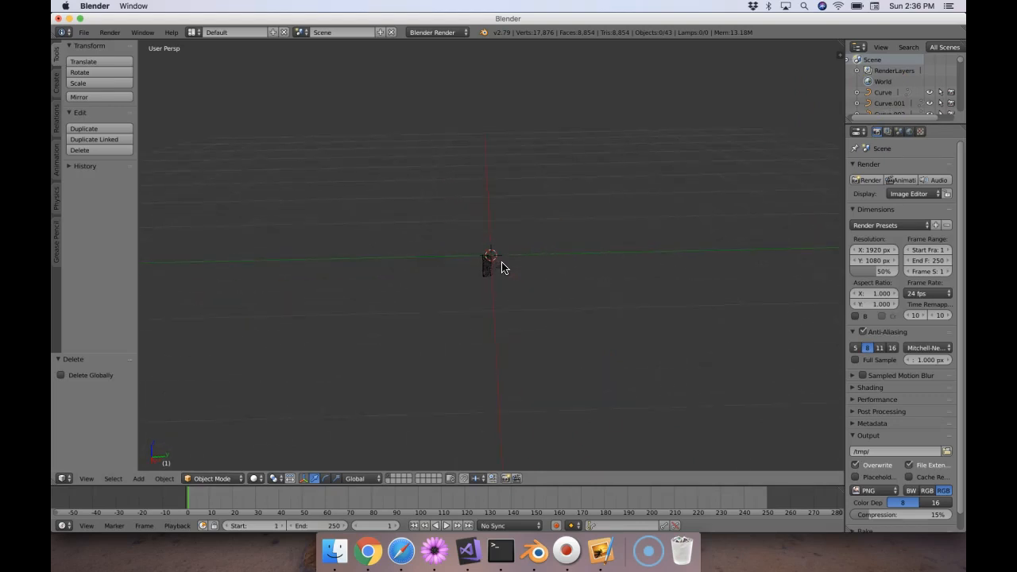
scroll(501, 268, "up", 6)
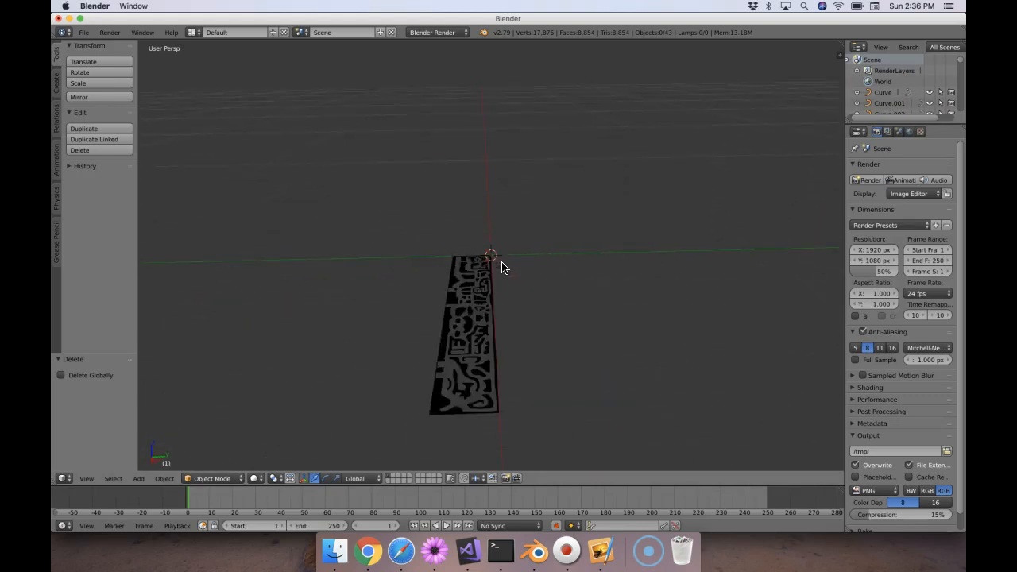
scroll(501, 268, "left", 10)
scroll(502, 268, "right", 5)
scroll(501, 267, "right", 3)
scroll(501, 268, "up", 5)
scroll(501, 268, "right", 3)
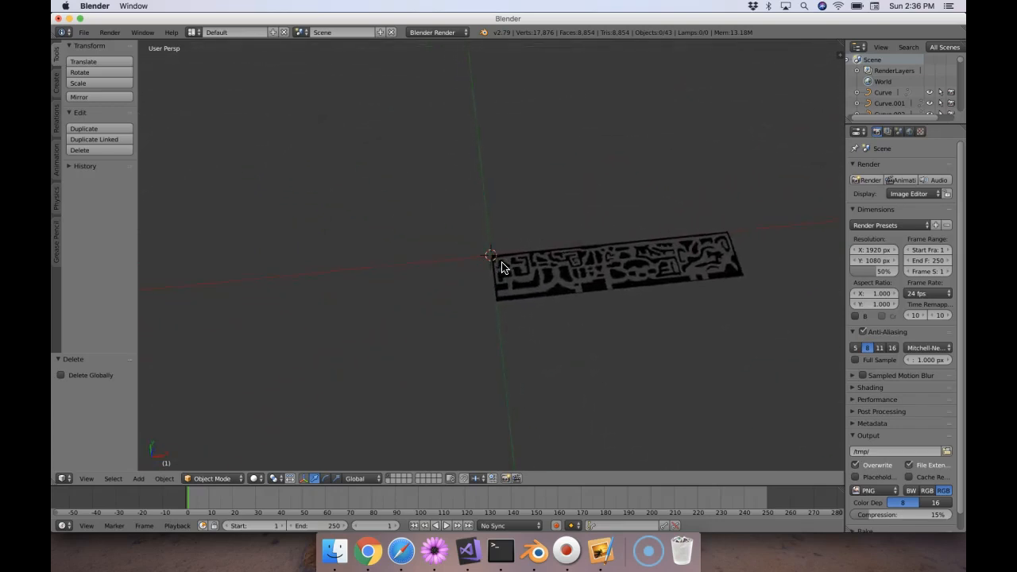
Try an extrusion of 0.021 on the first imported curve and inspect its thickness from the side
left_click(885, 94)
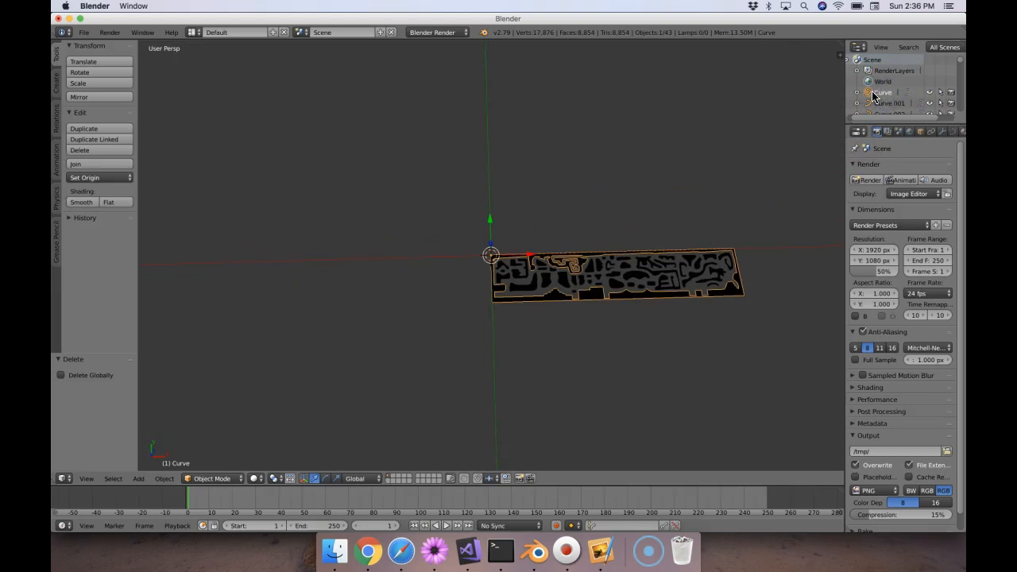
left_click(952, 133)
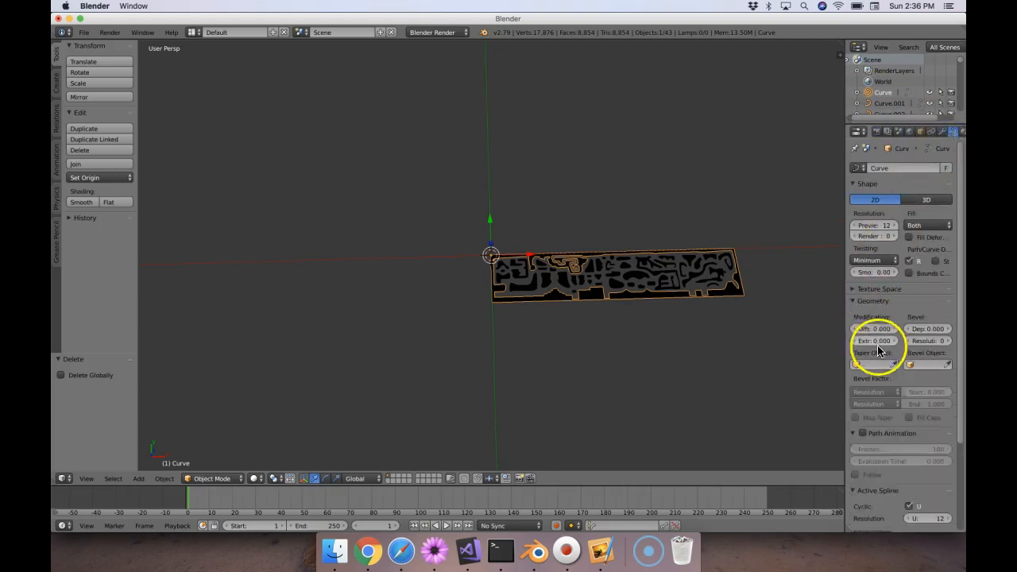
left_click_drag(893, 344, 893, 343)
scroll(728, 353, "down", 10)
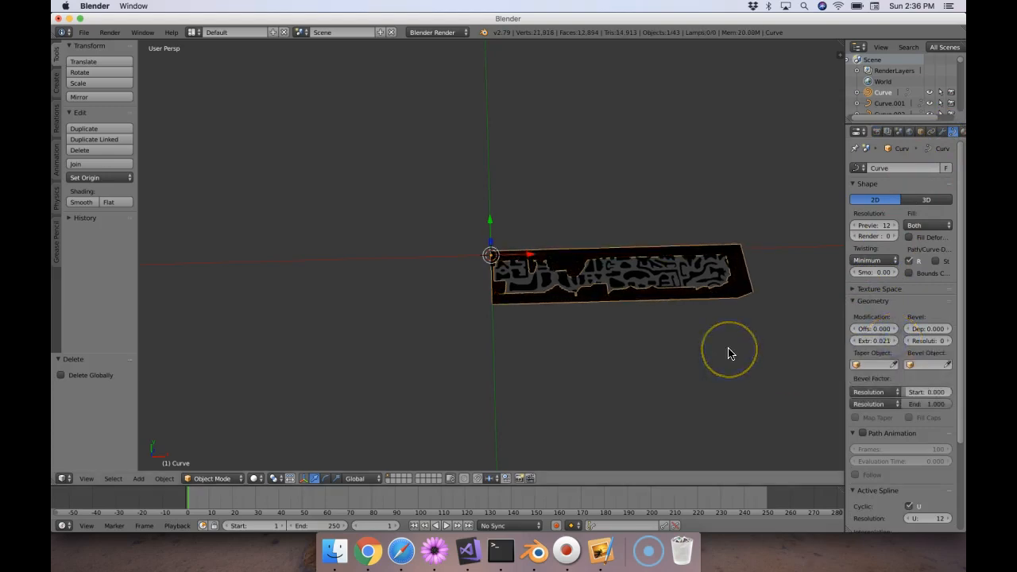
scroll(728, 353, "down", 10)
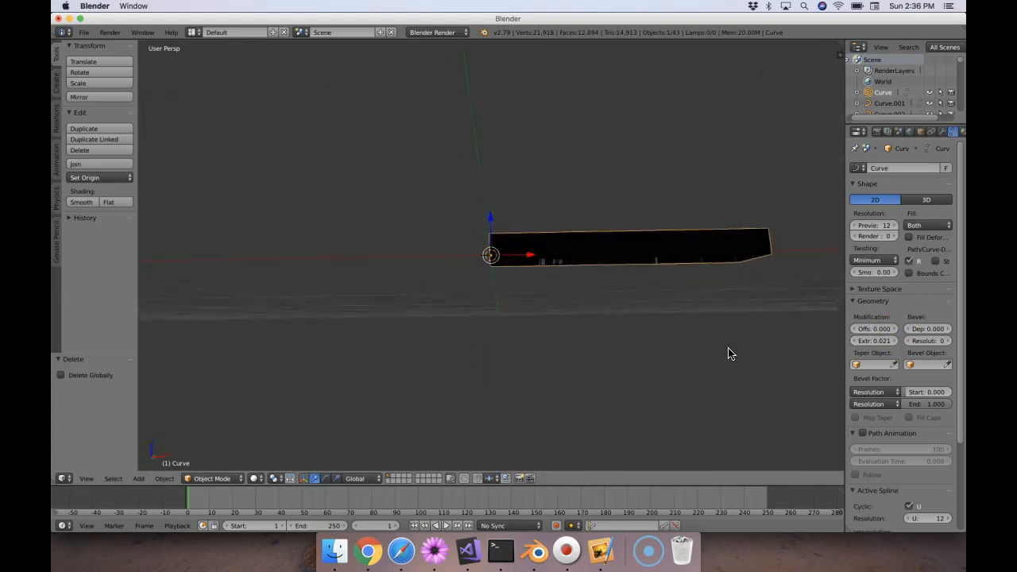
scroll(729, 353, "up", 10)
scroll(728, 353, "down", 3)
Set the first curve's extrusion back to 0
left_click(886, 341)
type("0")
key("Return")
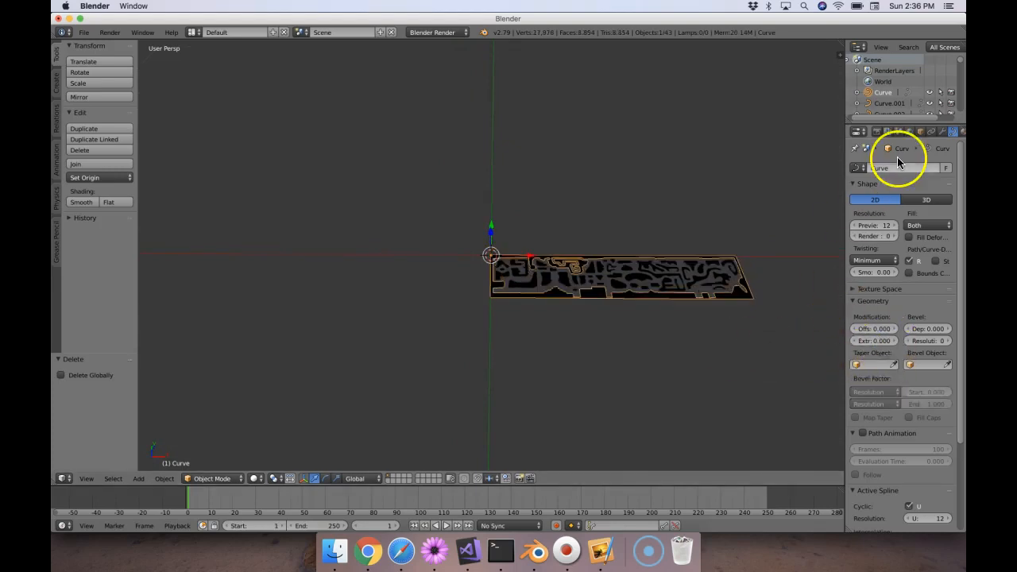
Select Curve through Curve.003 in the outliner and try to extrude them together
scroll(884, 101, "down", 1)
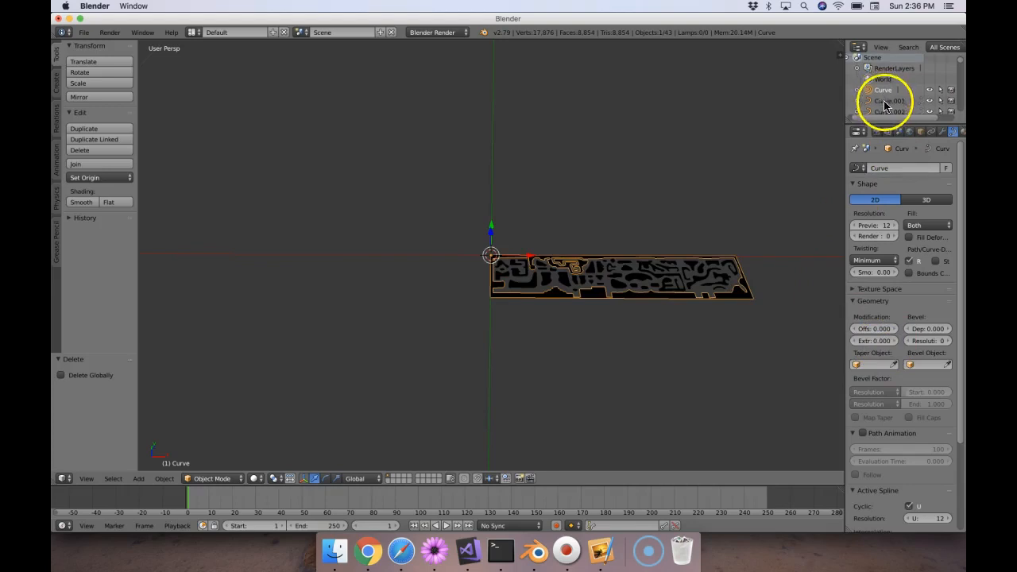
left_click(882, 94)
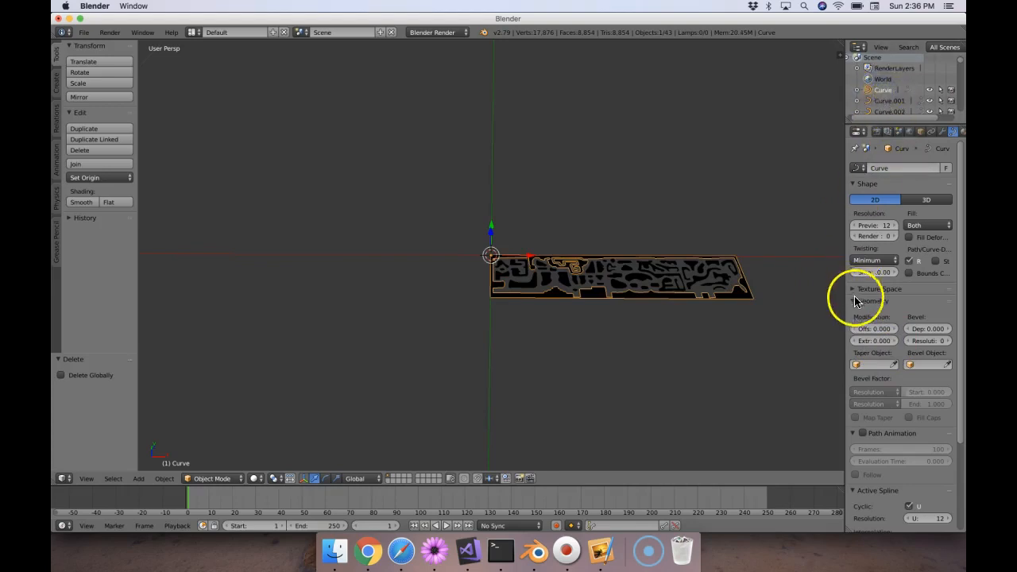
left_click(886, 102, "ctrl")
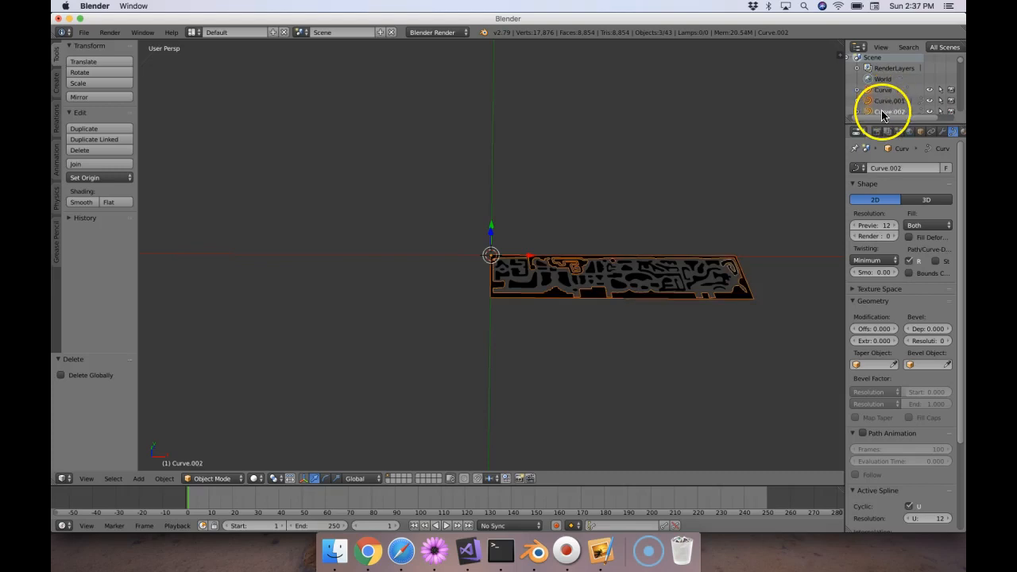
scroll(884, 107, "down", 1)
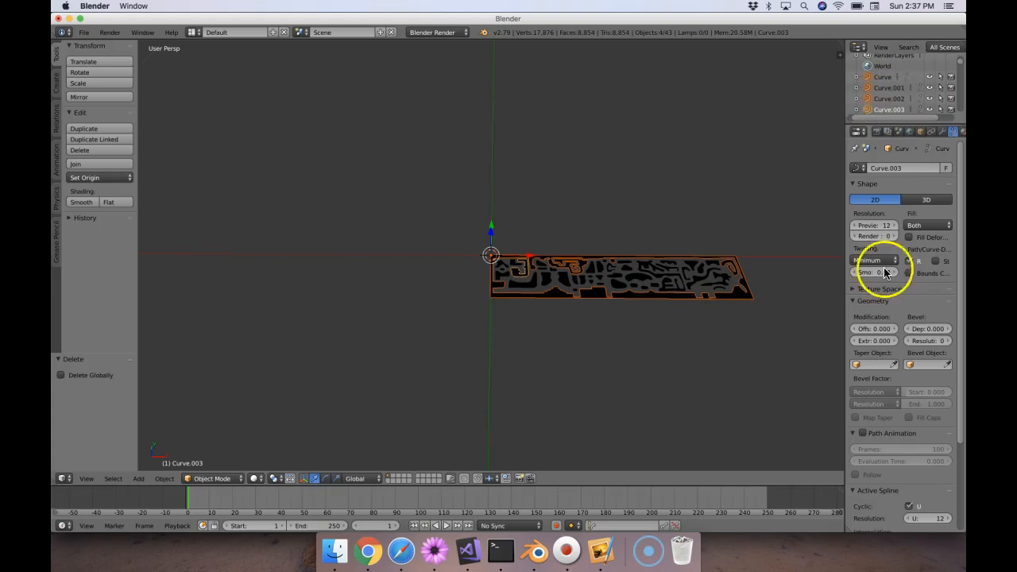
mouse_move(893, 341)
left_mouse_down()
mouse_move(918, 344)
mouse_move(895, 347)
left_mouse_up()
Extend the outliner selection one curve at a time down to Curve.011
left_click(900, 110)
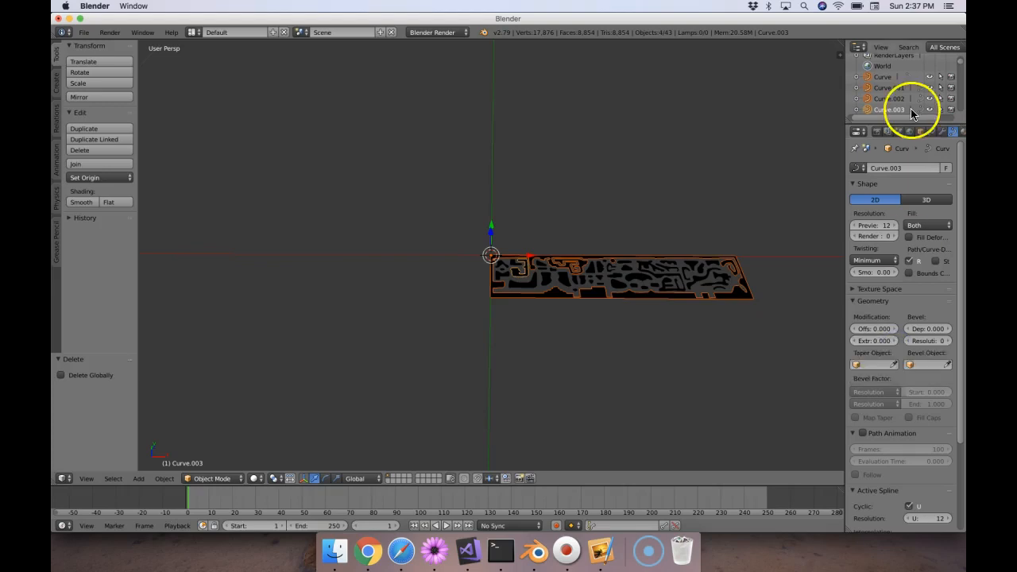
mouse_move(898, 97)
left_mouse_down()
mouse_move(890, 106)
mouse_move(887, 78)
mouse_move(887, 97)
left_mouse_up()
scroll(888, 97, "down", 2)
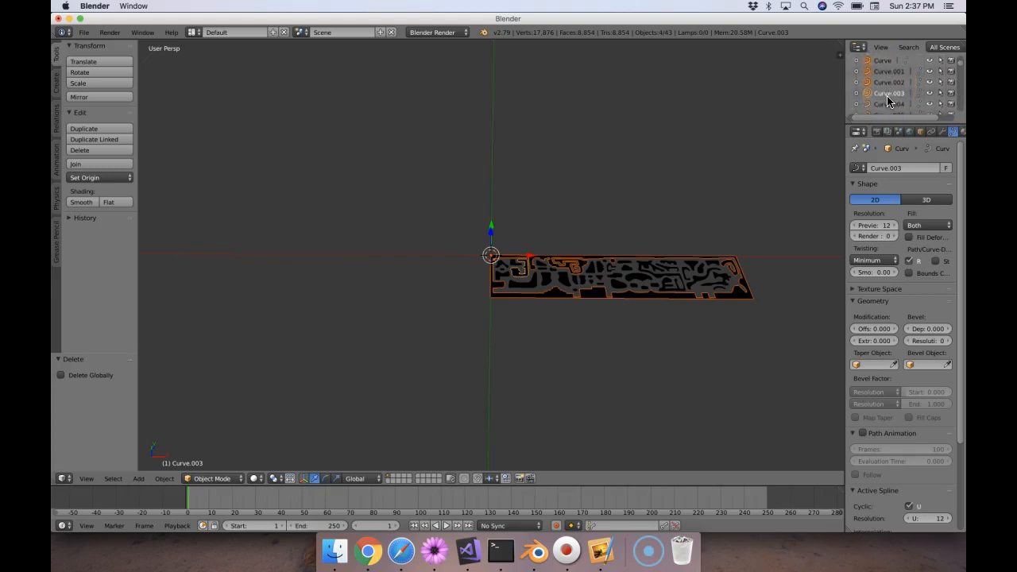
left_click(887, 104)
scroll(889, 115, "down", 4)
left_click(888, 79, "ctrl")
left_click(888, 89, "ctrl")
left_click(887, 101, "ctrl")
scroll(889, 99, "down", 2)
left_click(888, 87, "ctrl")
scroll(889, 87, "down", 1)
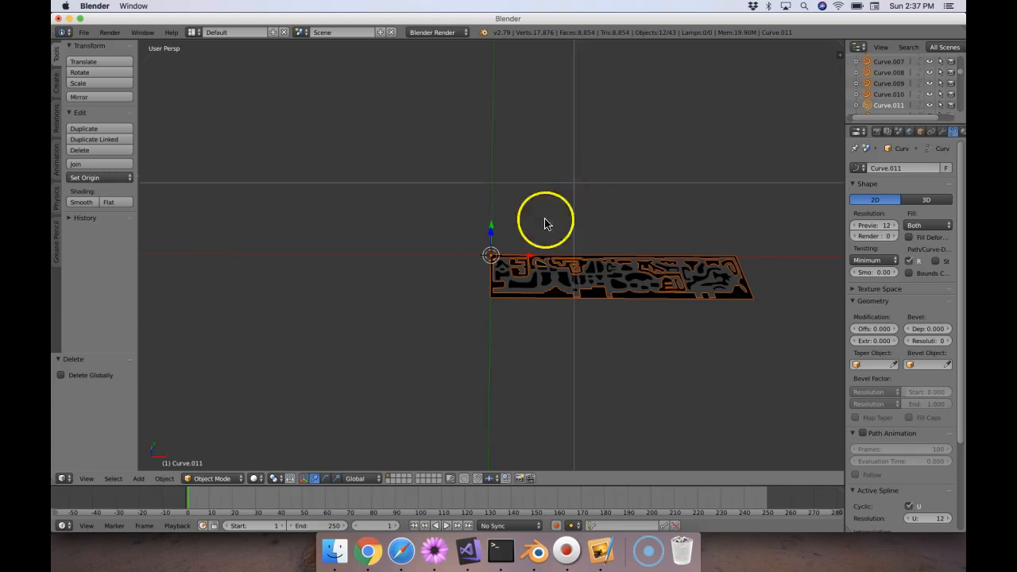
Select all of the level's curves in the 3D view and check the selection down to Curve.042 in the outliner
left_click_drag(477, 241, 771, 313)
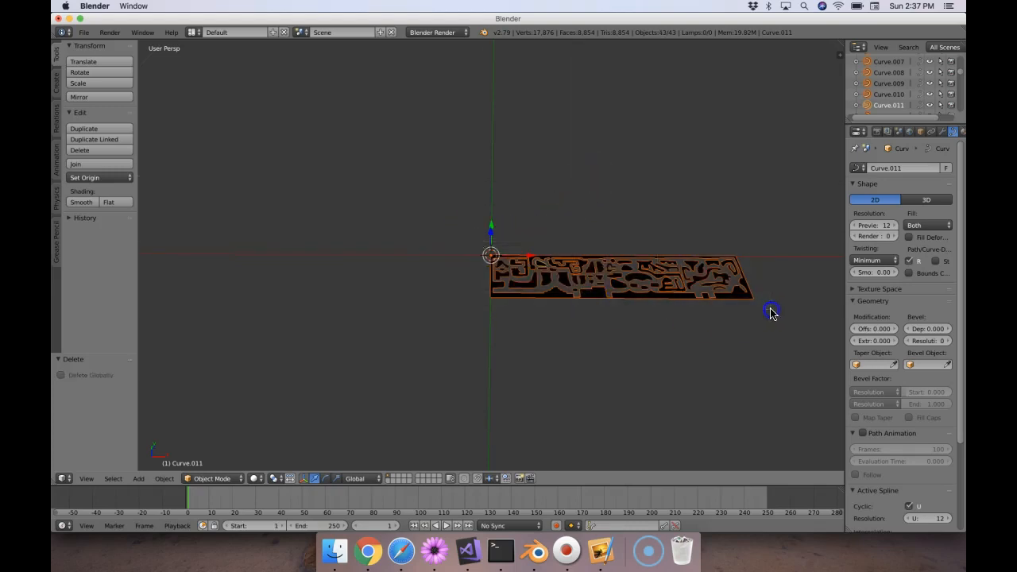
scroll(890, 88, "up", 5)
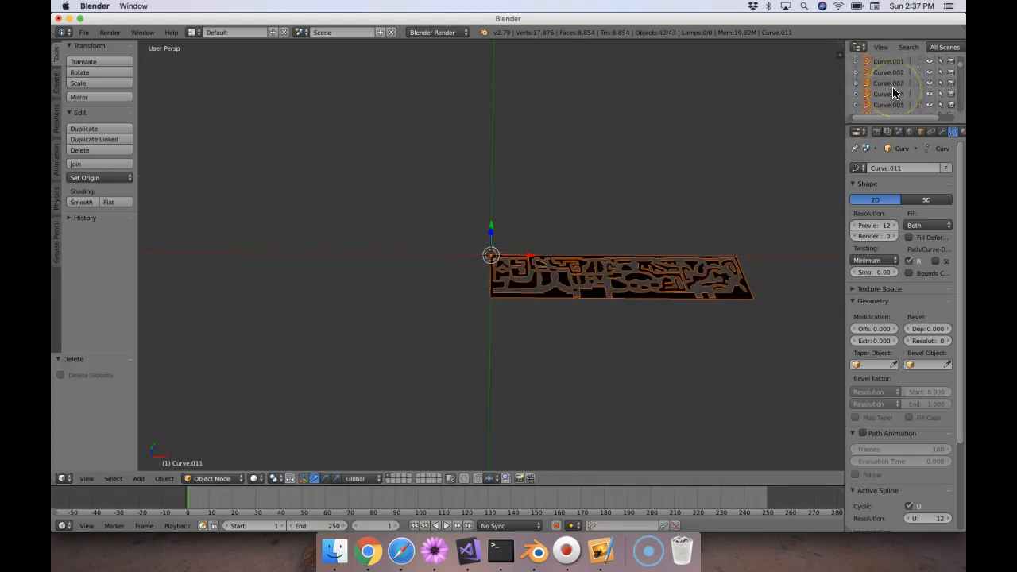
left_click(879, 78)
scroll(884, 96, "down", 10)
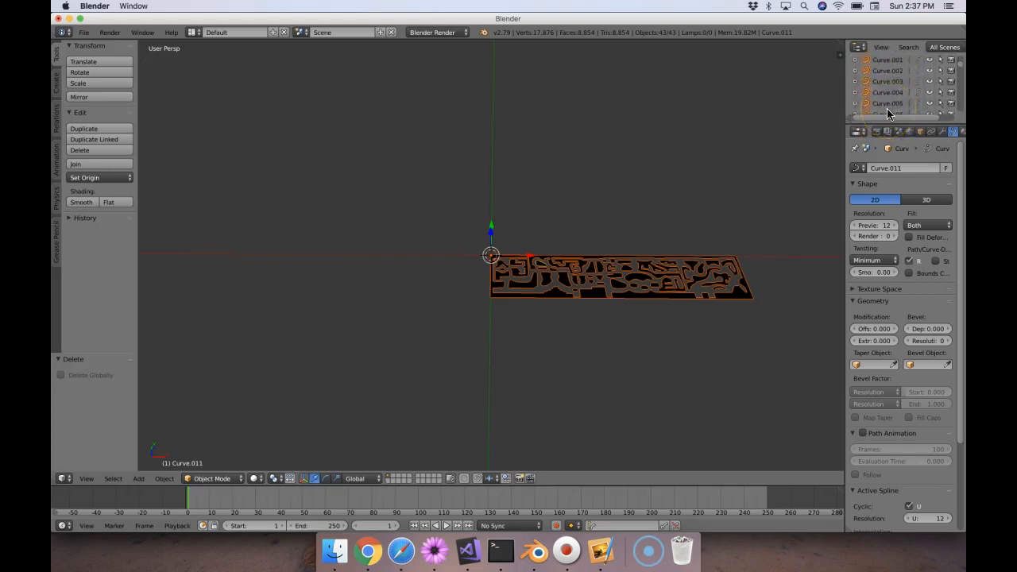
scroll(886, 108, "down", 7)
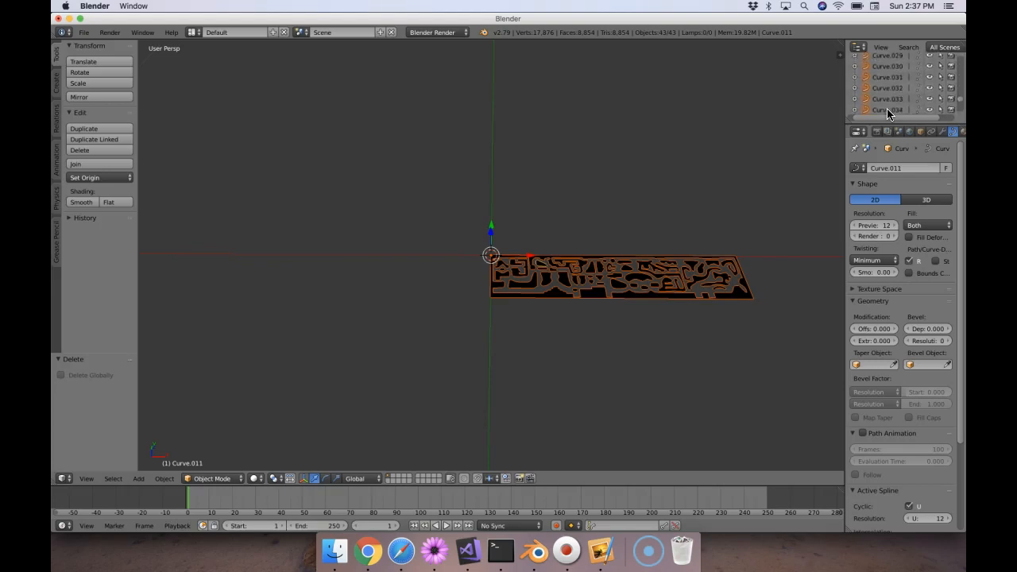
scroll(887, 113, "down", 4)
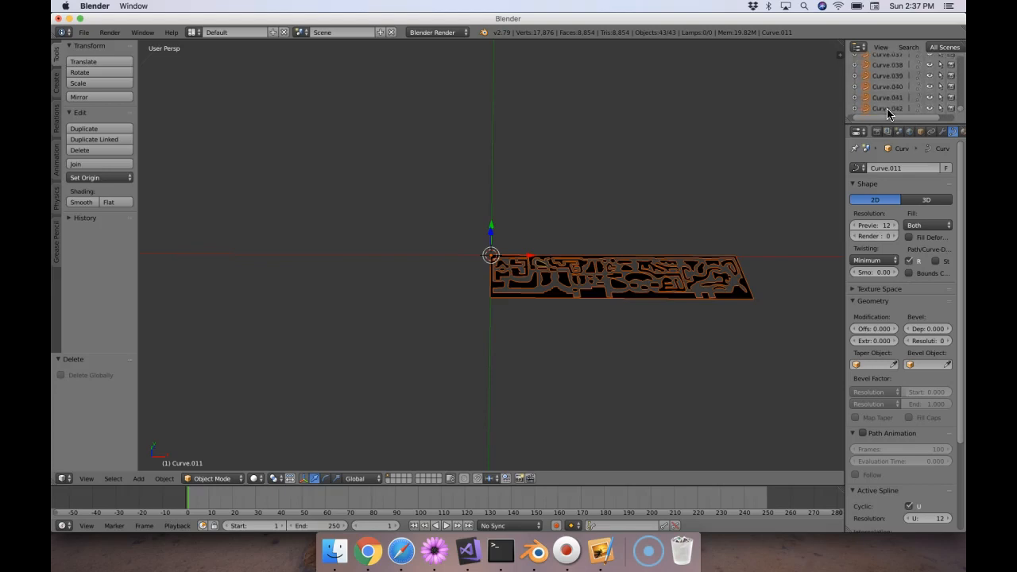
Try an extrusion of 0.016 on the selected curves with Curve.011 active
left_click(891, 342)
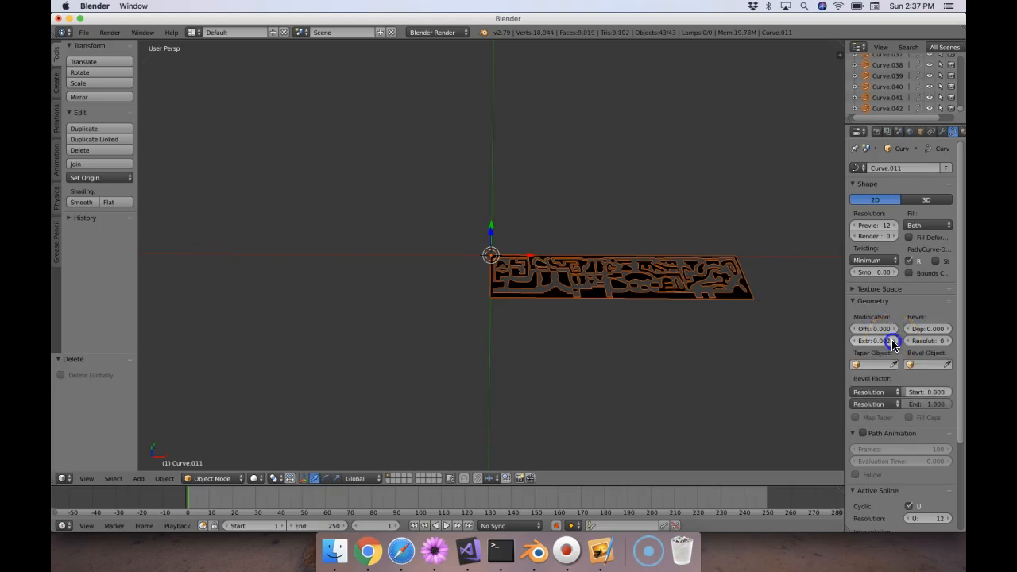
left_click(891, 342)
right_click(891, 343)
left_click(821, 290)
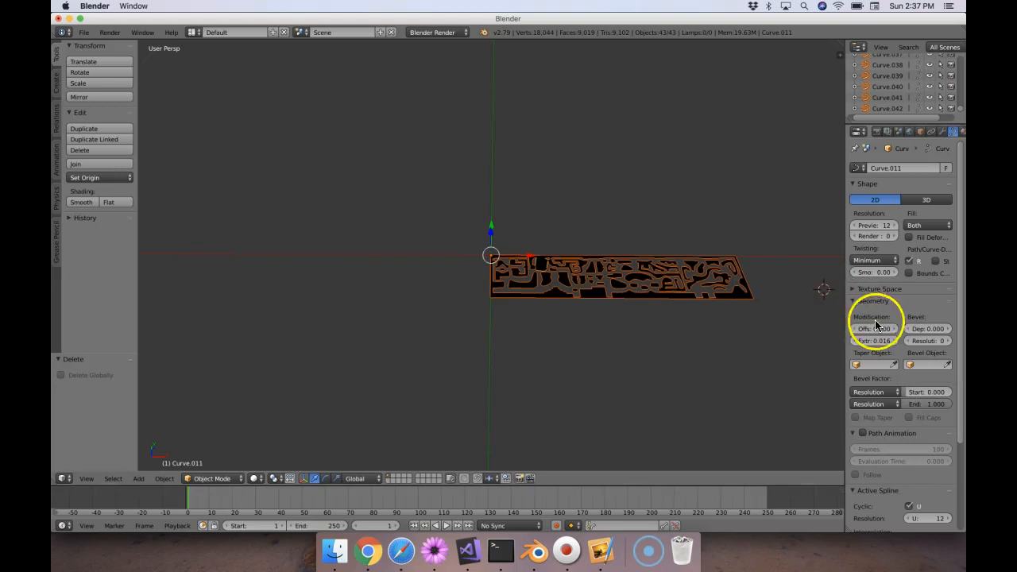
Reset the extrusion of Curve.011 to 0
left_click(885, 343)
type("0")
key("Return")
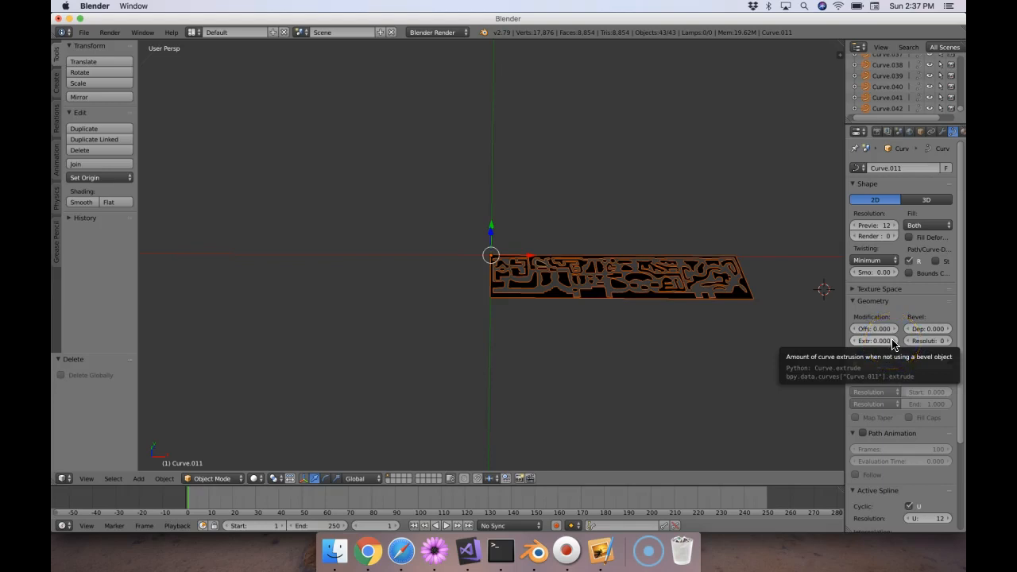
Set the extrusion of the selected level curves to 0.008 and check the resulting thickness from several angles
left_click(893, 343)
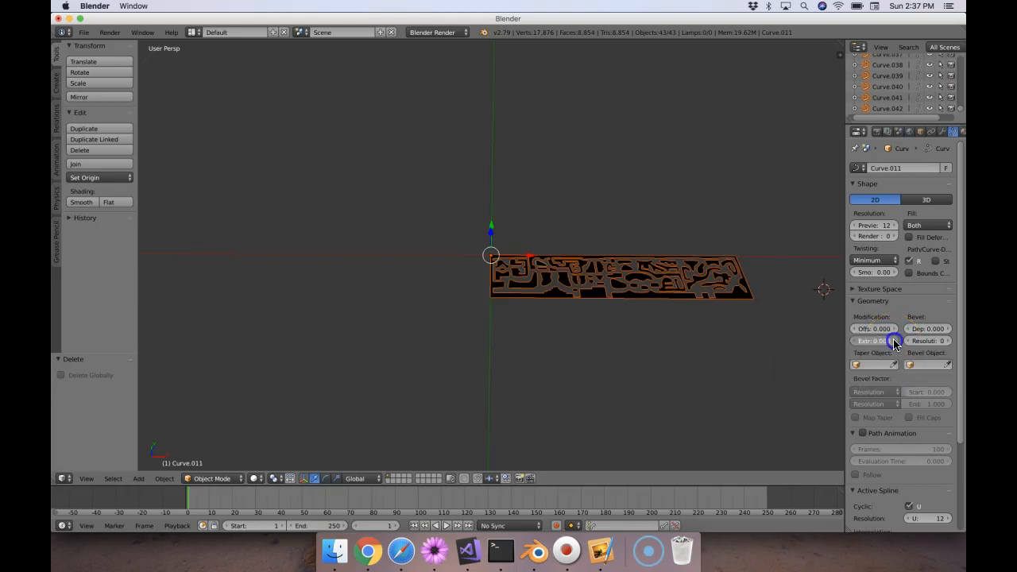
left_click_drag(894, 343, 896, 342)
scroll(626, 318, "down", 10)
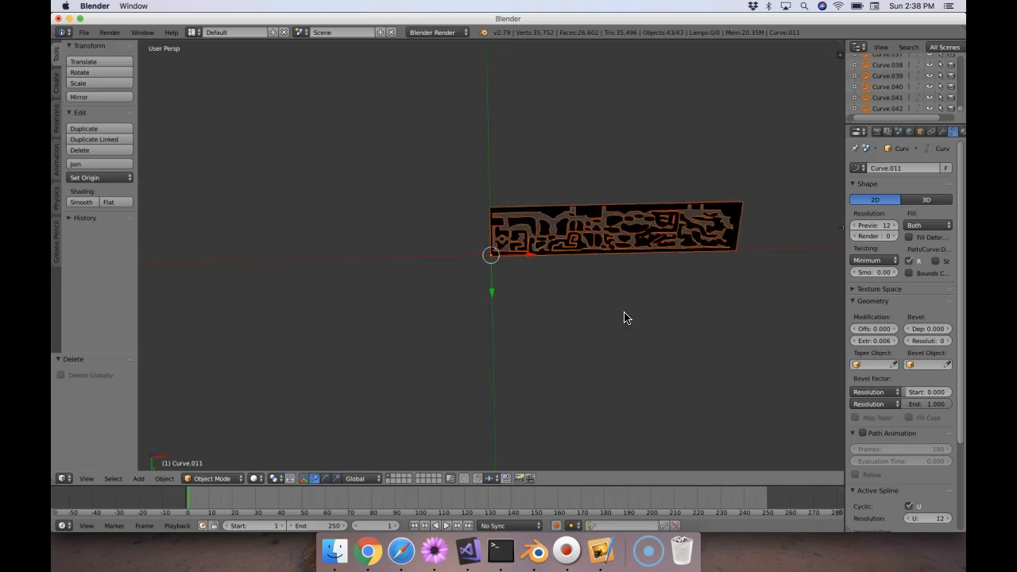
scroll(625, 318, "down", 10)
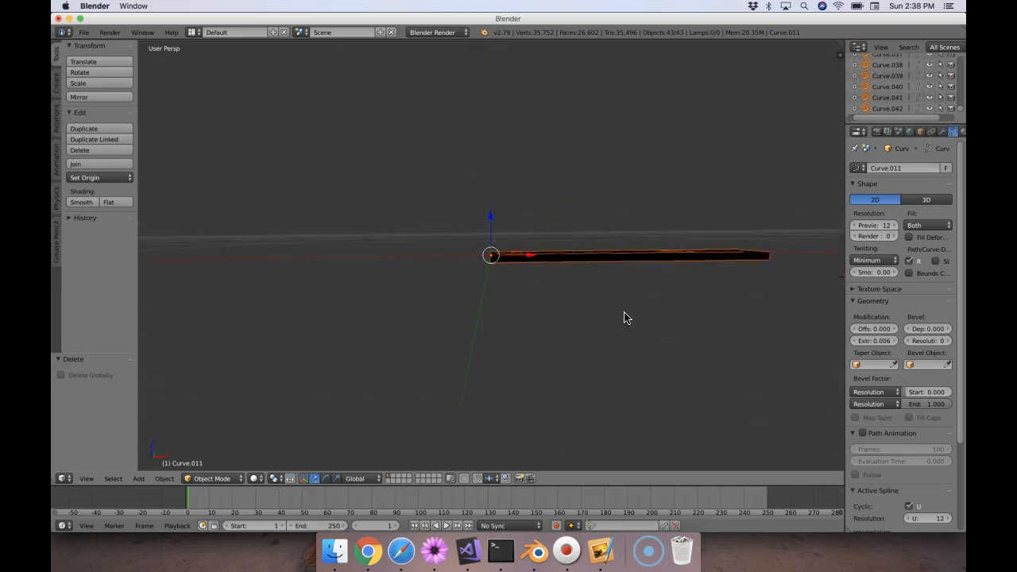
left_click(895, 341)
left_click_drag(898, 340, 899, 343)
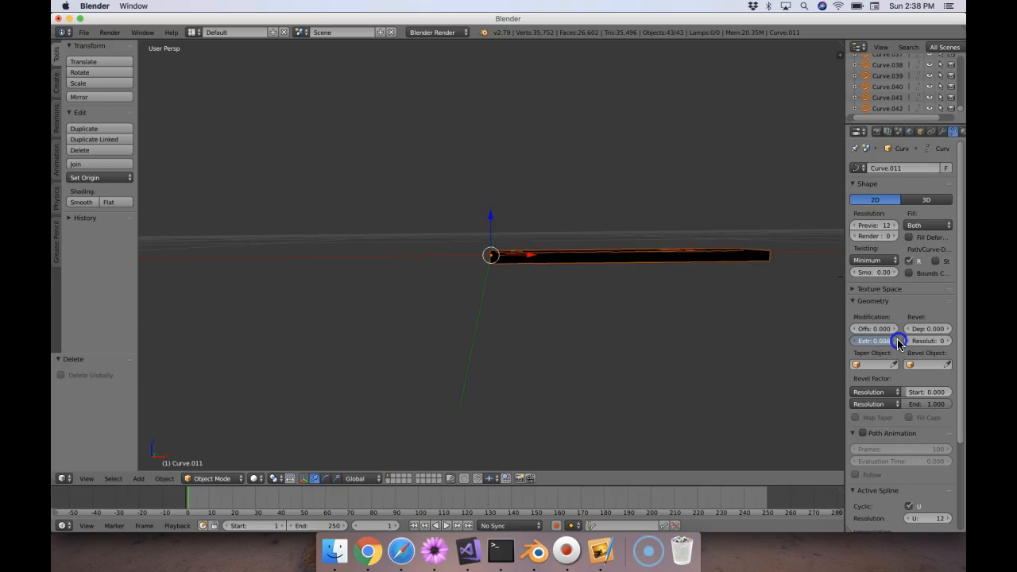
scroll(556, 230, "up", 10)
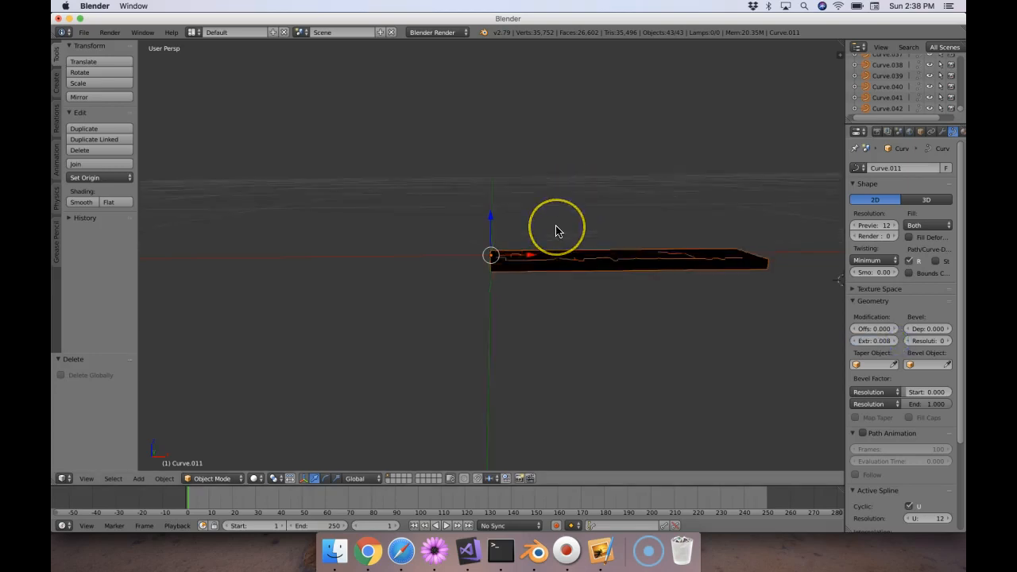
scroll(556, 231, "up", 2)
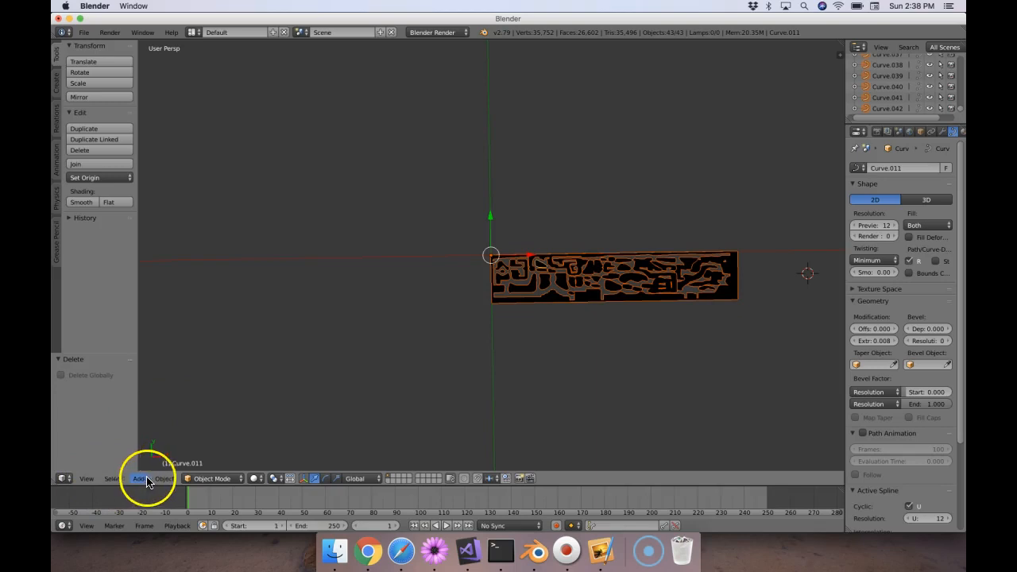
Start an FBX export of the level and set the export scale to 1000, leaving the forward axis at -Z Forward
left_click(84, 32)
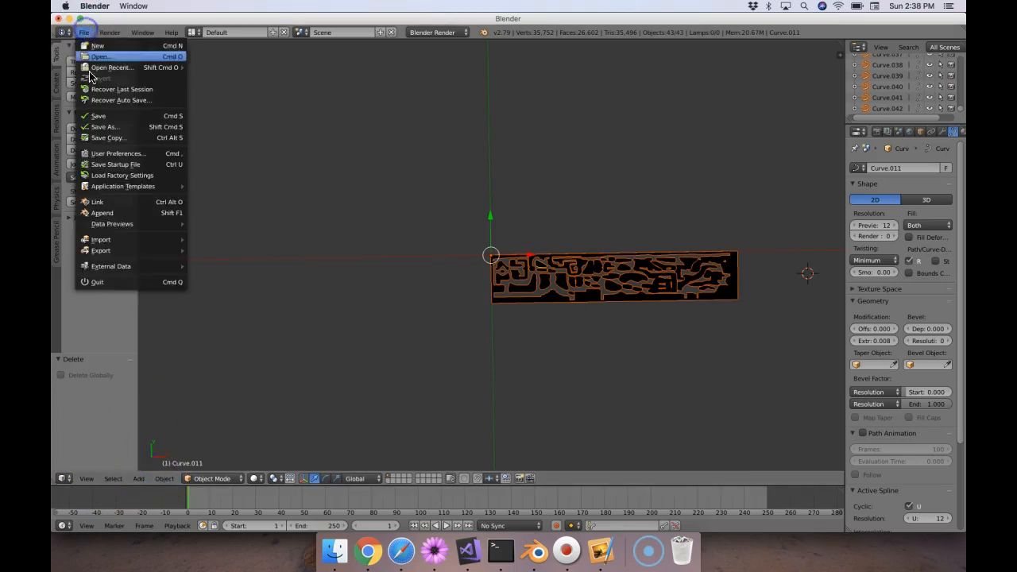
mouse_move(129, 250)
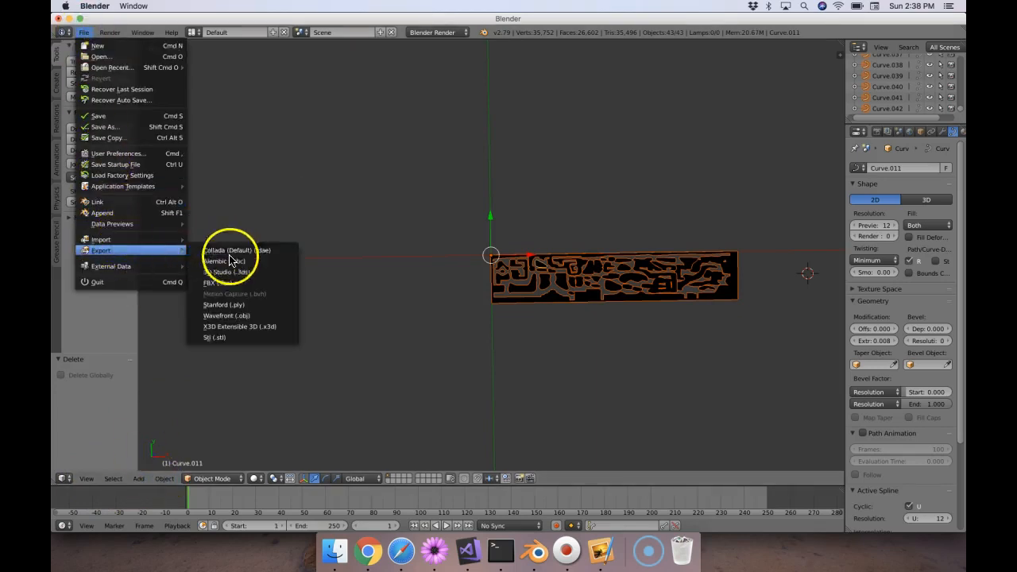
left_click(235, 282)
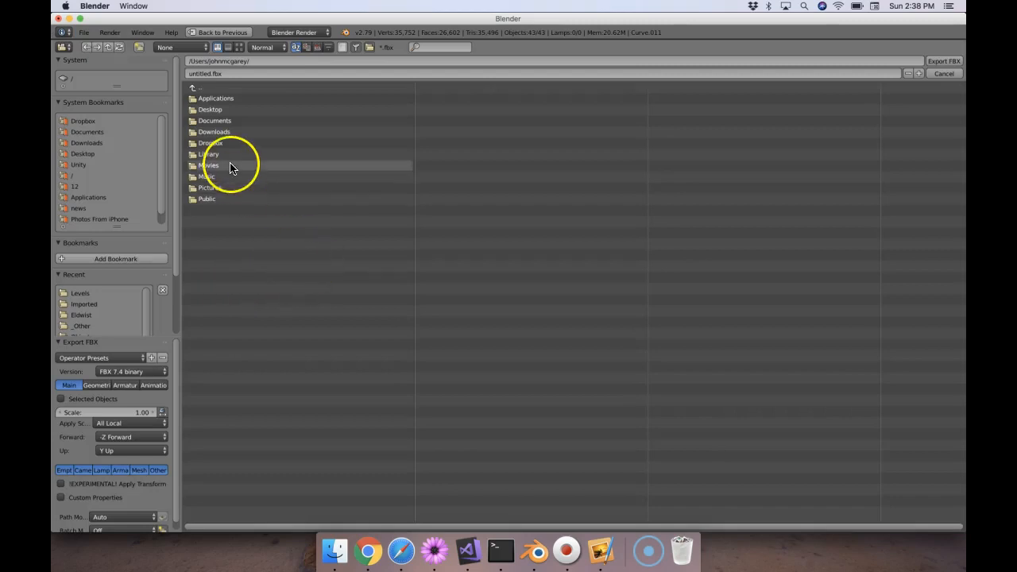
left_click_drag(101, 412, 135, 412)
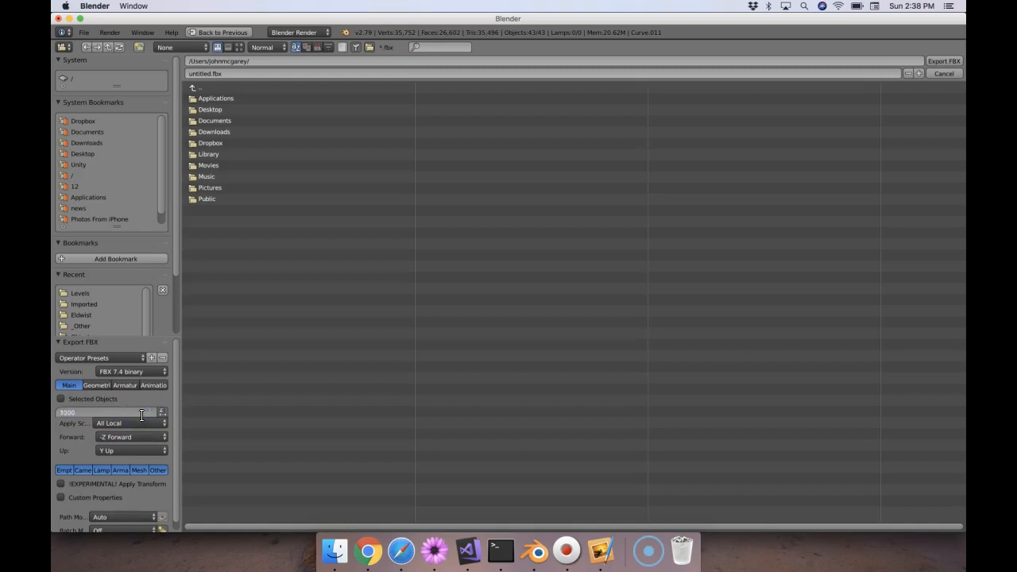
key("Return")
left_click(135, 412)
key("Escape")
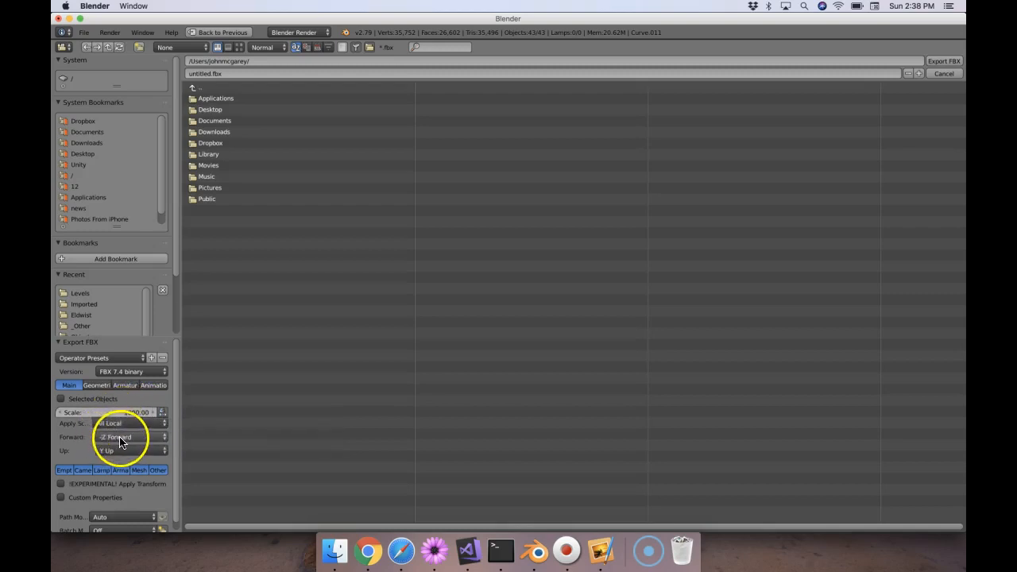
left_click(118, 437)
left_click(125, 436)
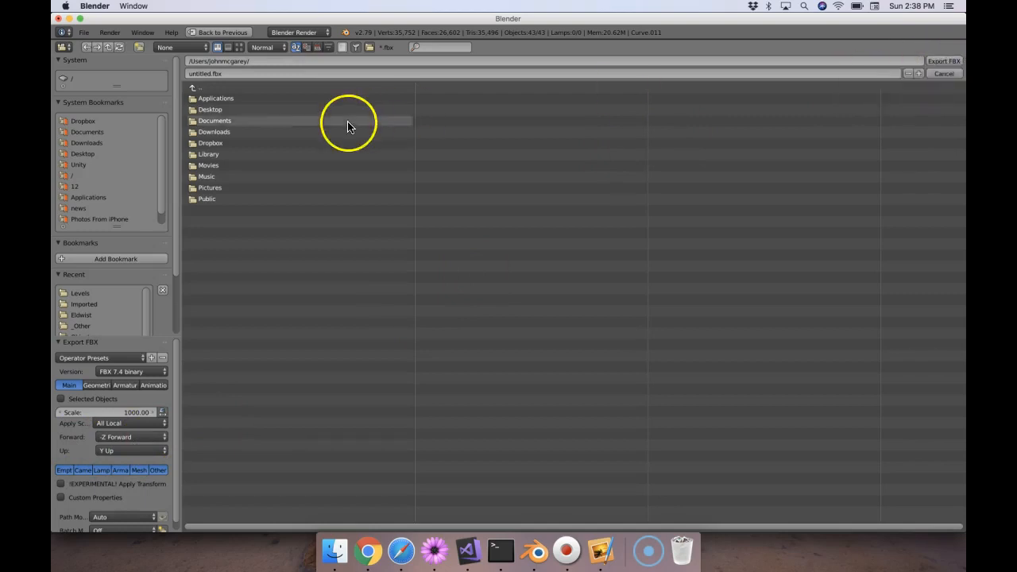
Choose the Assets/Levels folder of the Platformer Unity project as the export destination
left_click(133, 164)
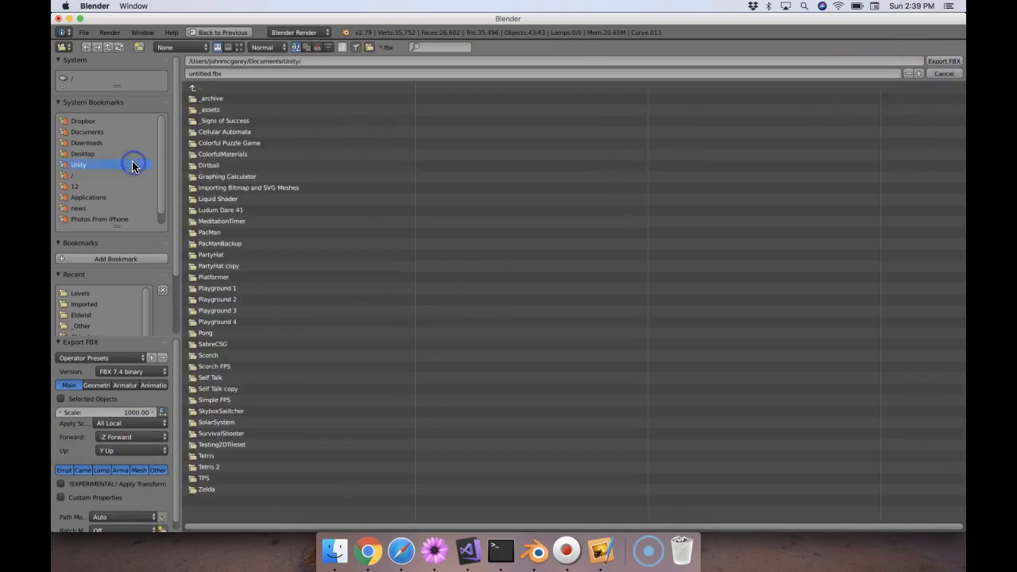
left_click(243, 276)
left_click(225, 98)
left_click(225, 98)
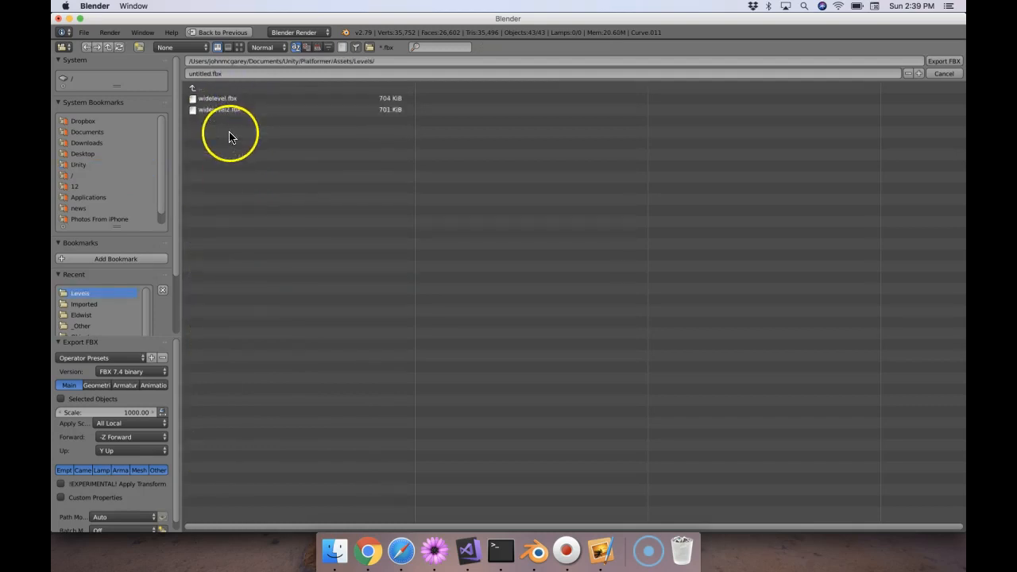
Name the export file widelevel3.fbx and export the level
left_click(352, 74)
left_click(196, 75)
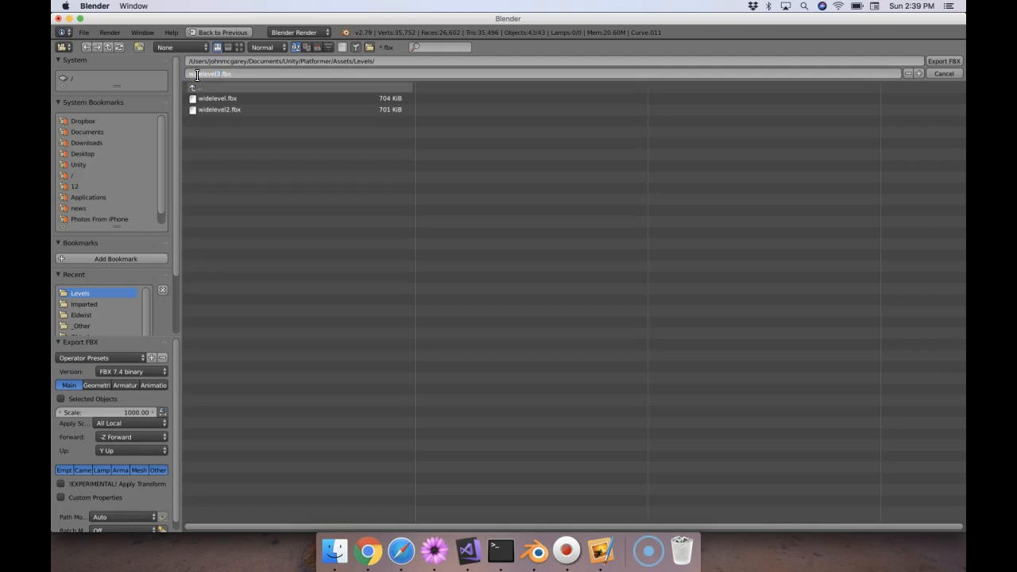
left_click(953, 60)
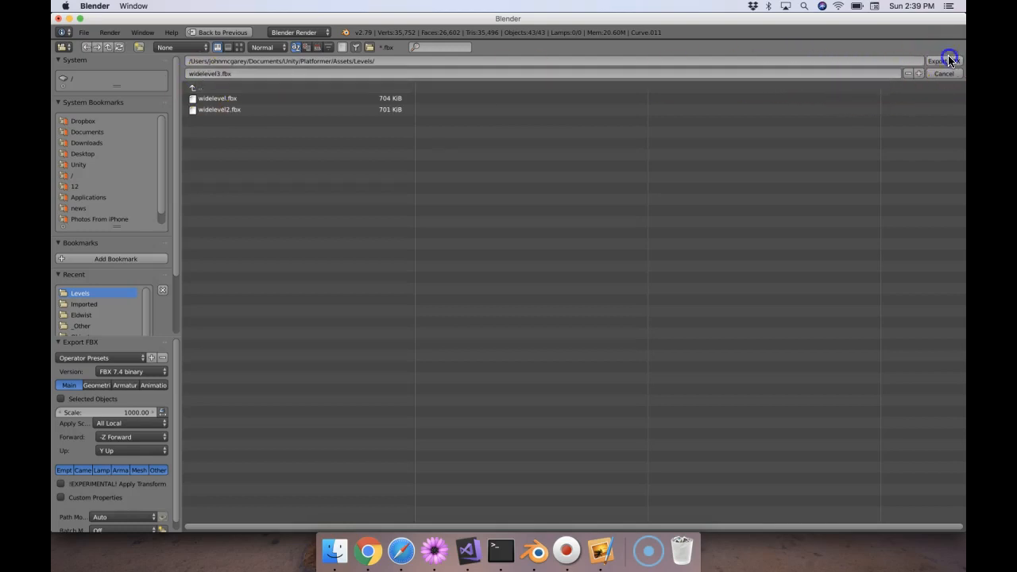
left_click(949, 60)
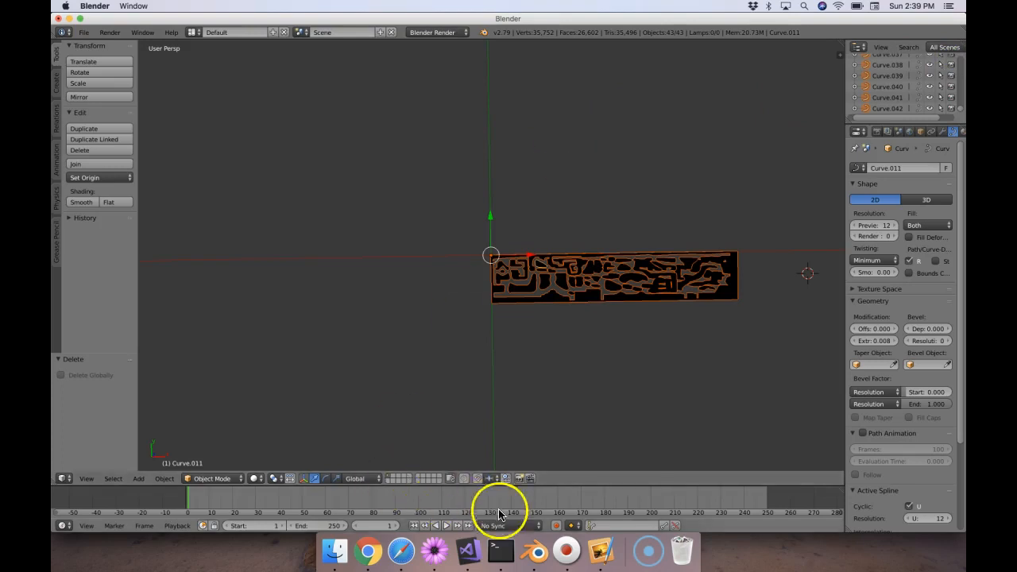
Launch Unity and open the Platformer project
key("super+space")
type("u")
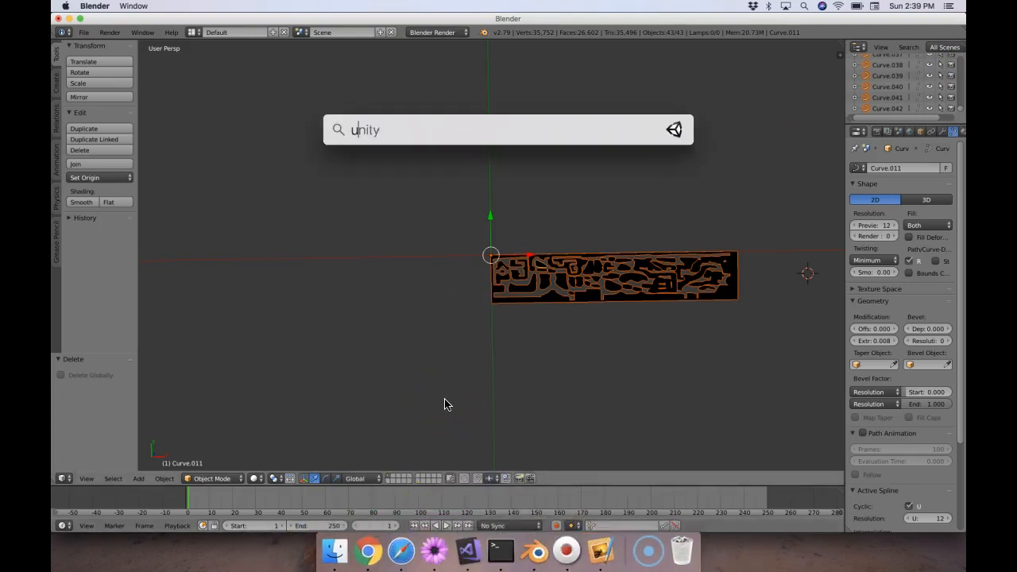
type("nity")
key("Return")
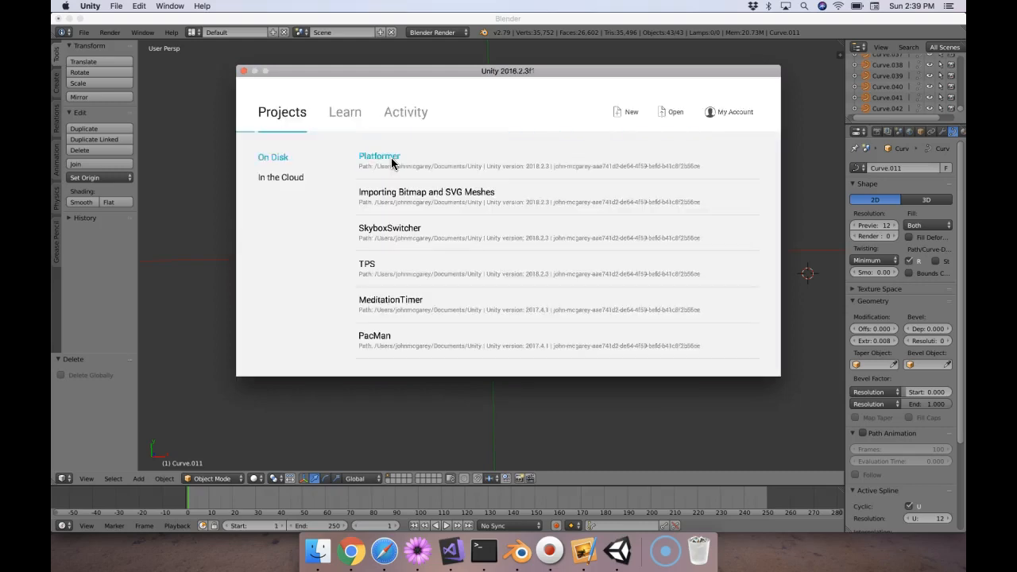
left_click(401, 162)
left_click(403, 162)
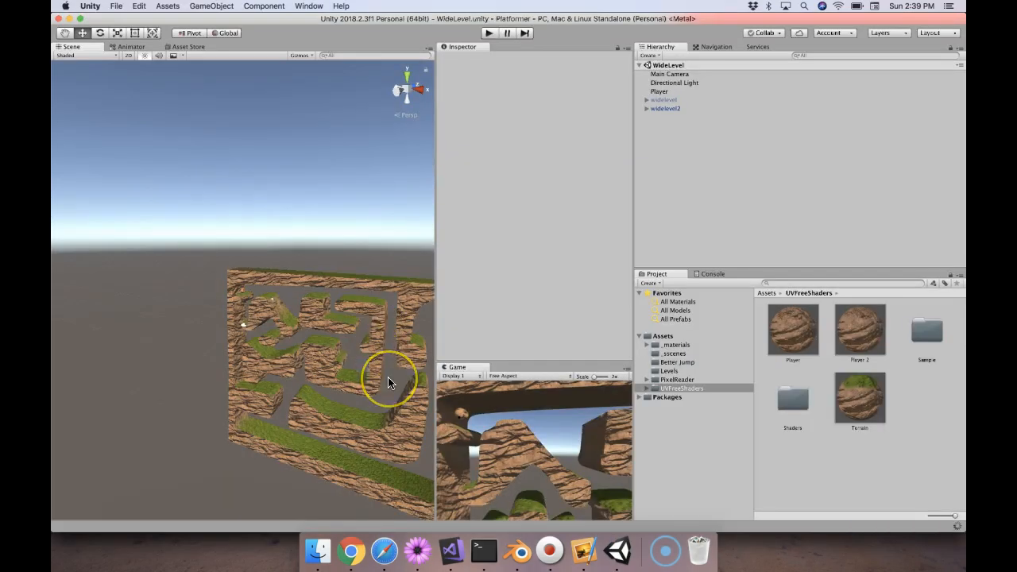
left_click(509, 460)
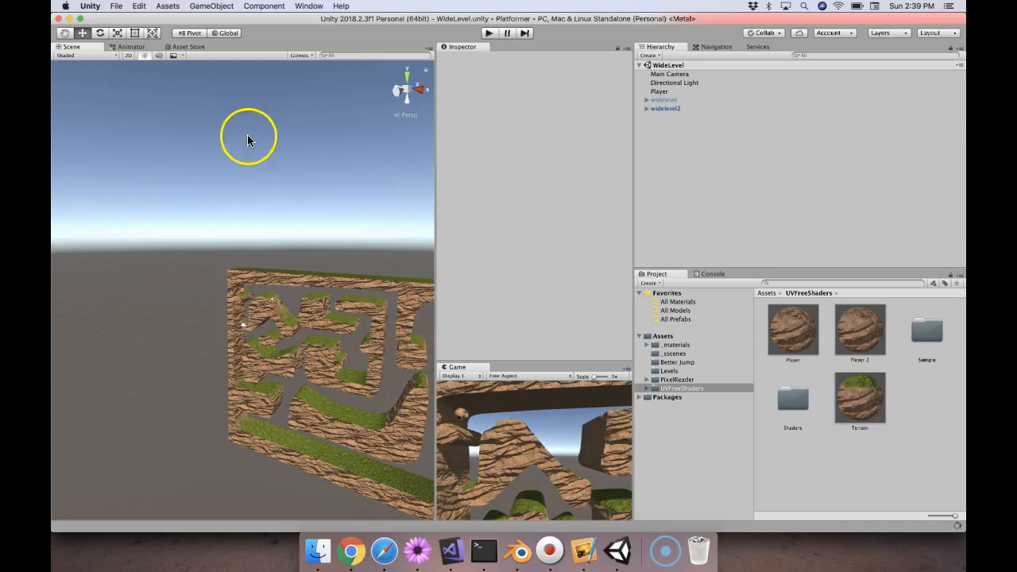
Save a copy of the current scene as WideLevelVideoTemp in the Assets folder
left_click(116, 5)
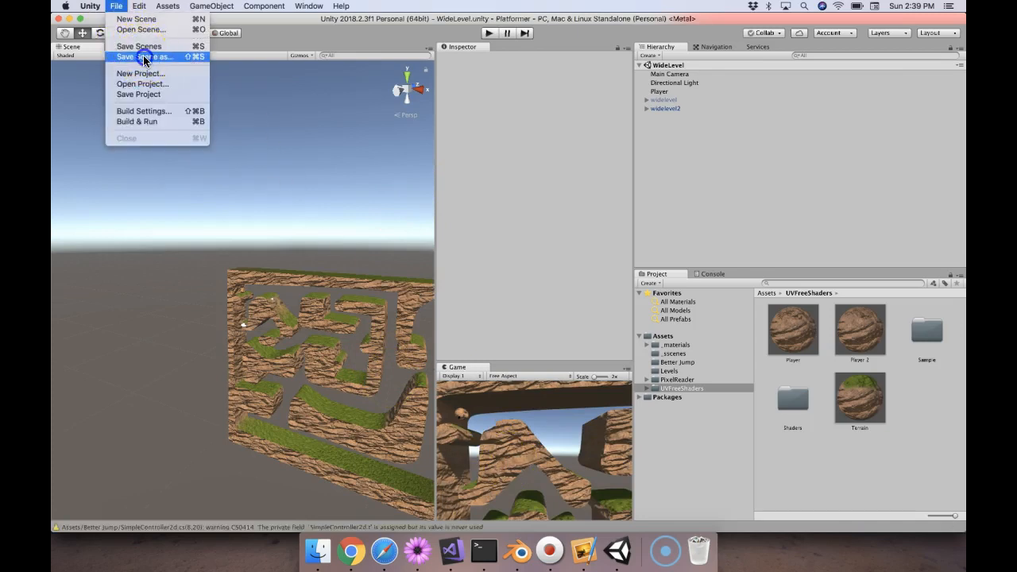
left_click(144, 57)
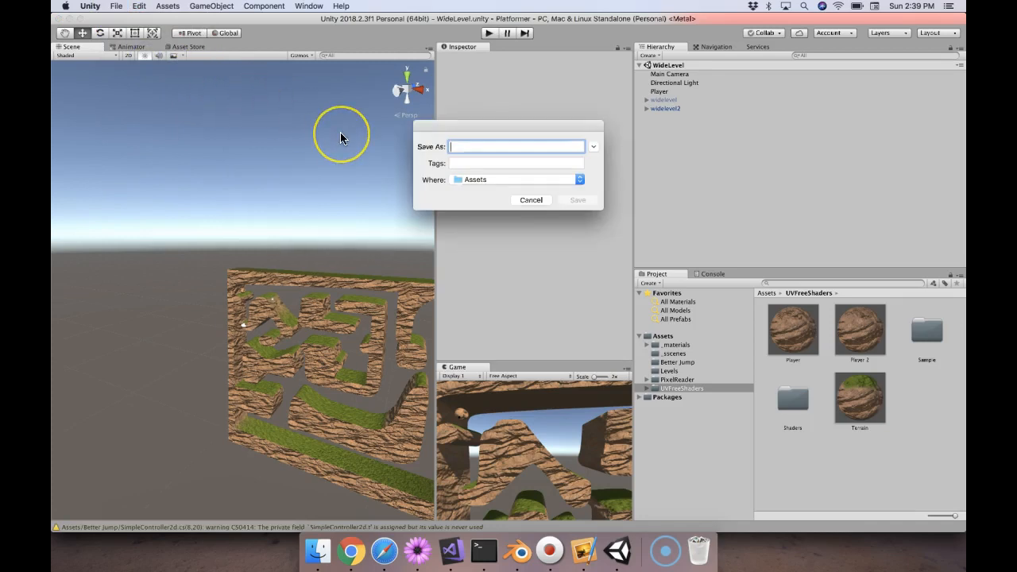
type("WideLe")
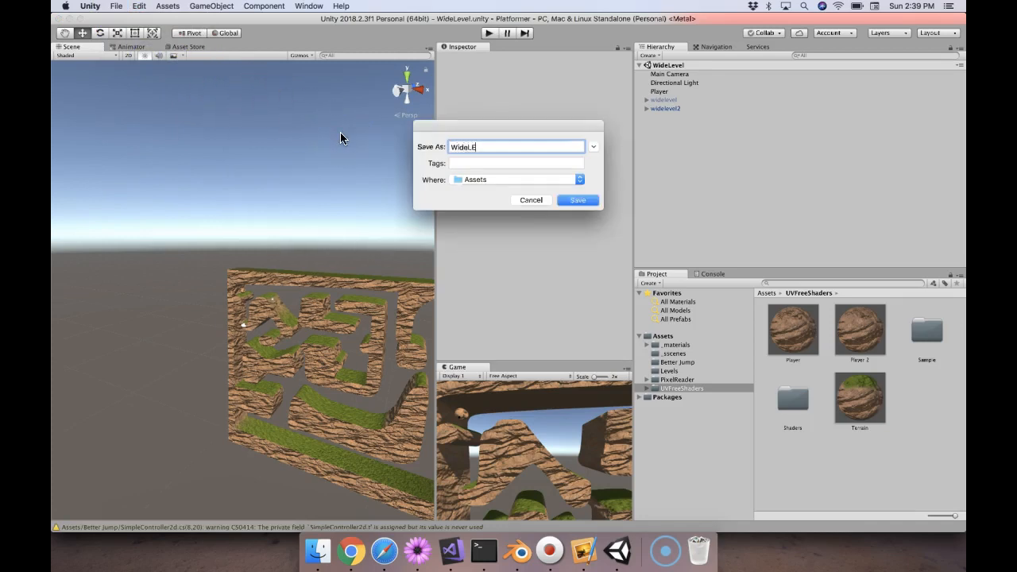
type("velVideo")
type("p")
key("Return")
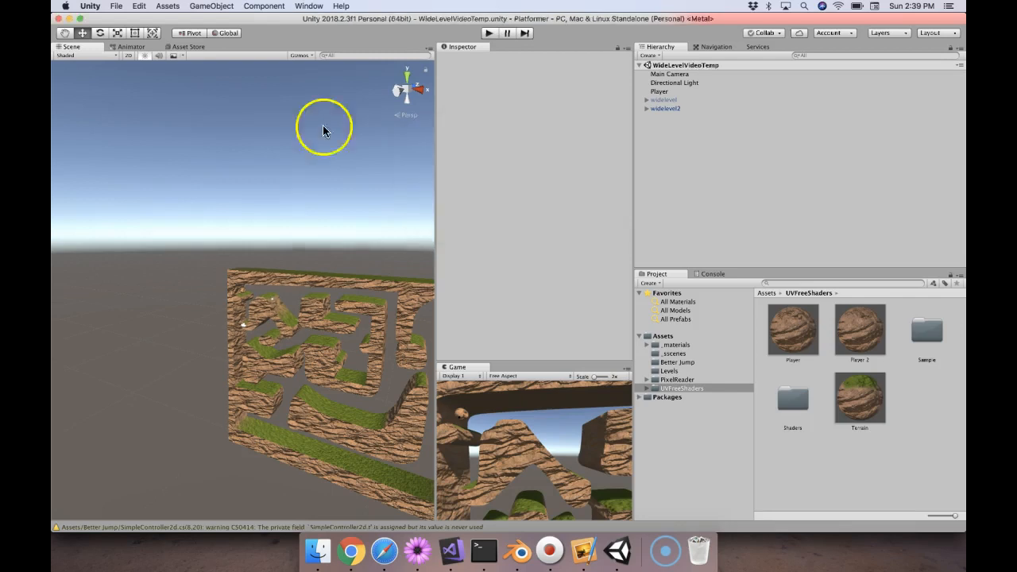
Deactivate widelevel2 in the scene and add the widelevel3 model from the Levels folder to the hierarchy
left_click(672, 105)
left_click(463, 61)
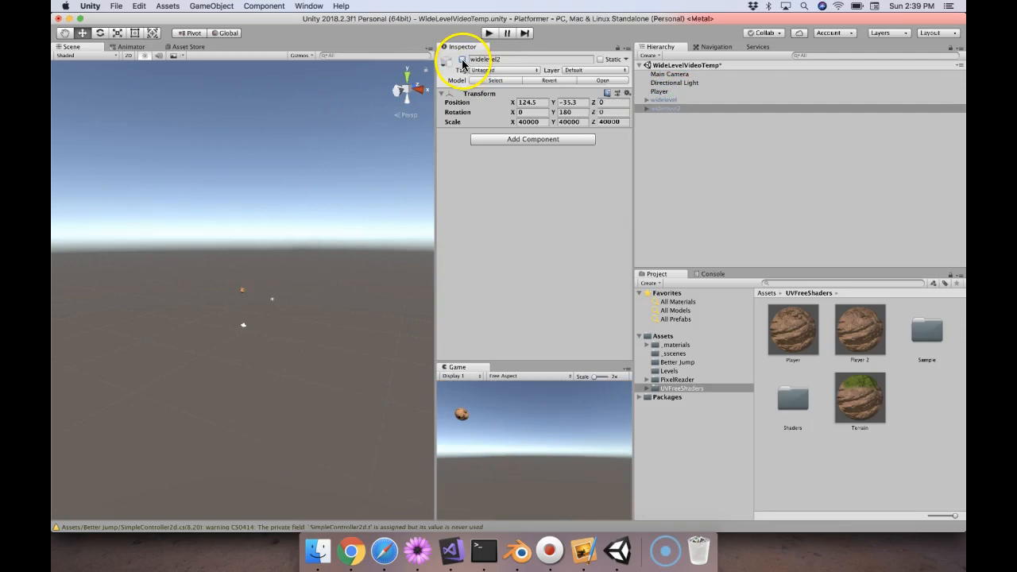
left_click(672, 371)
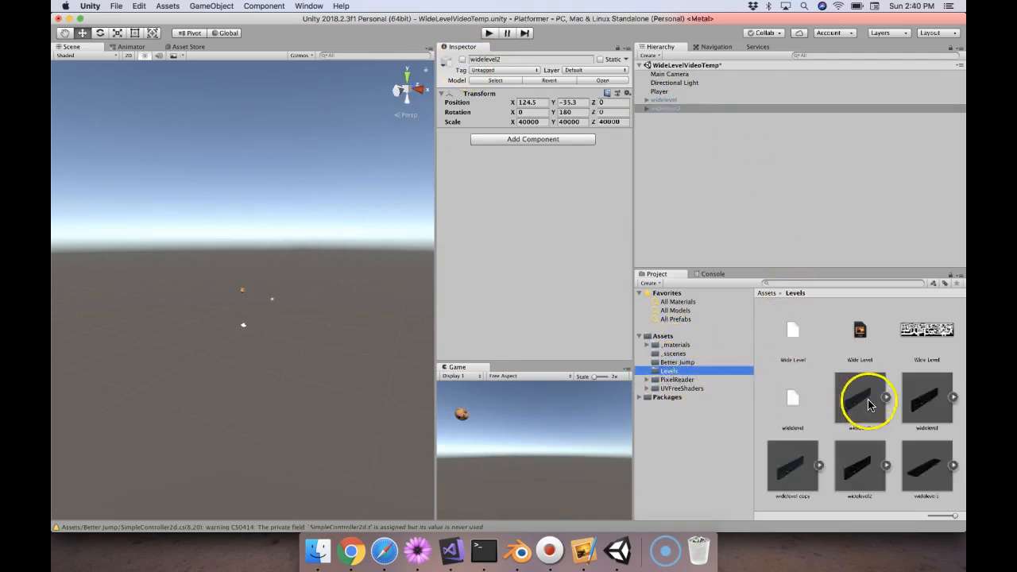
left_click_drag(926, 455, 722, 184)
scroll(212, 326, "down", 5)
scroll(213, 325, "up", 4)
scroll(213, 326, "up", 10)
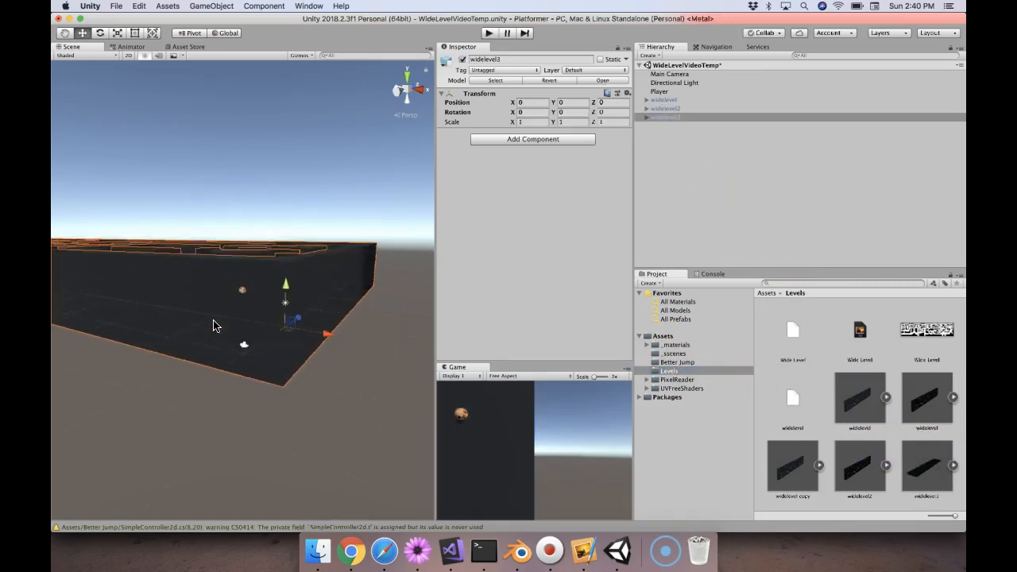
Set the X rotation of widelevel3 to 90 so the level stands upright
left_click(242, 295)
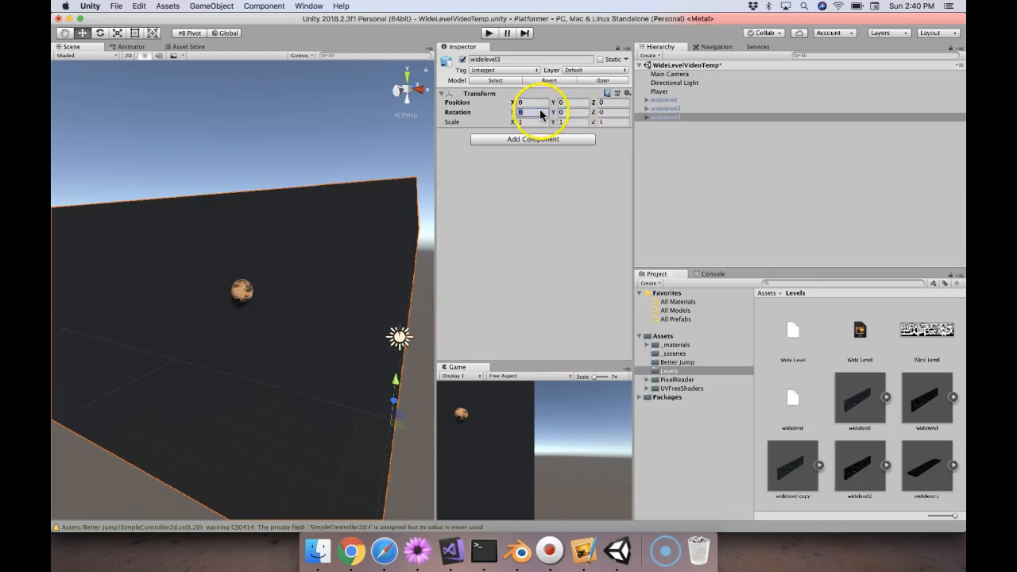
type("90")
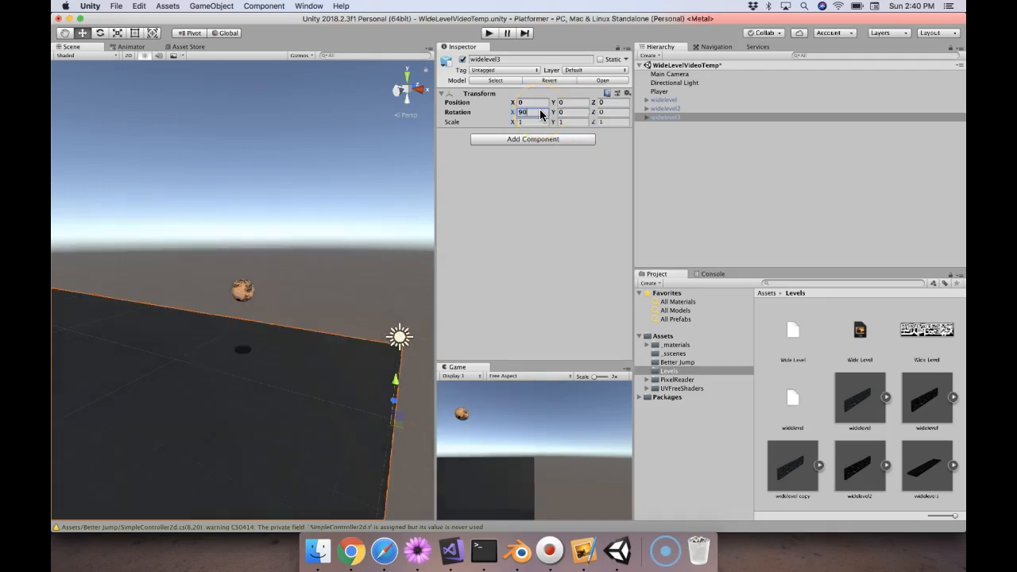
scroll(185, 316, "down", 10)
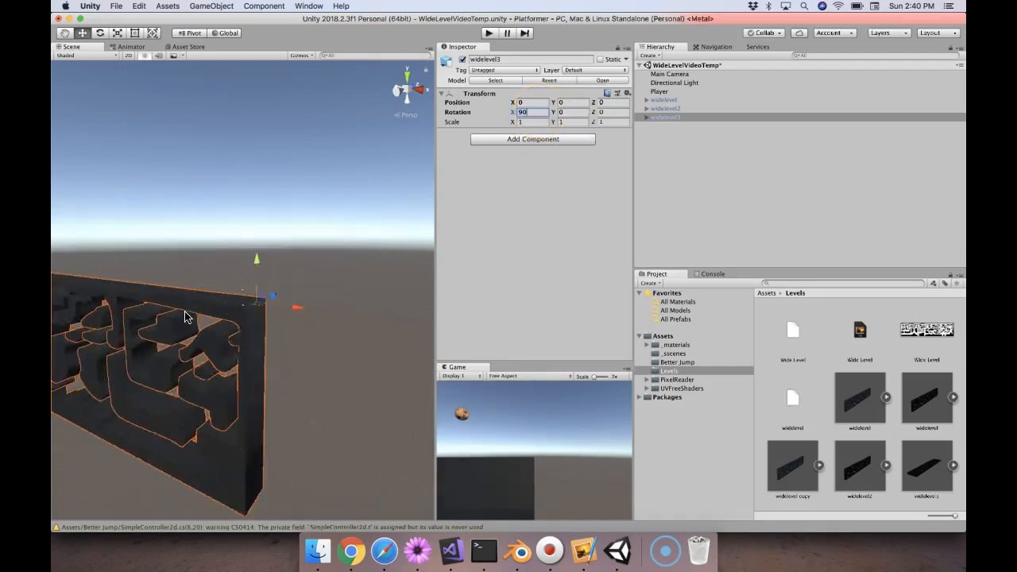
scroll(185, 317, "down", 5)
scroll(186, 316, "up", 5)
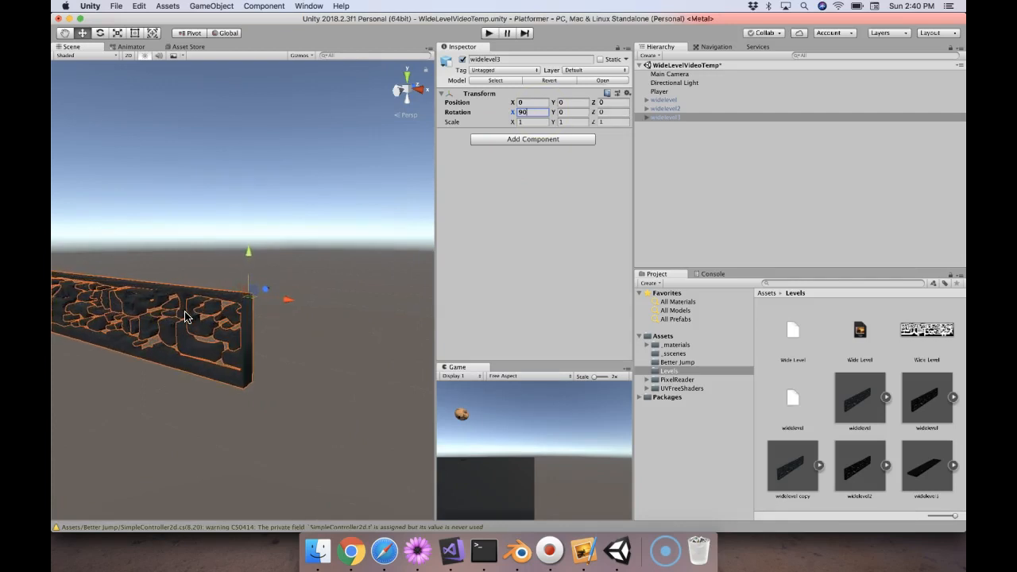
scroll(185, 316, "down", 3)
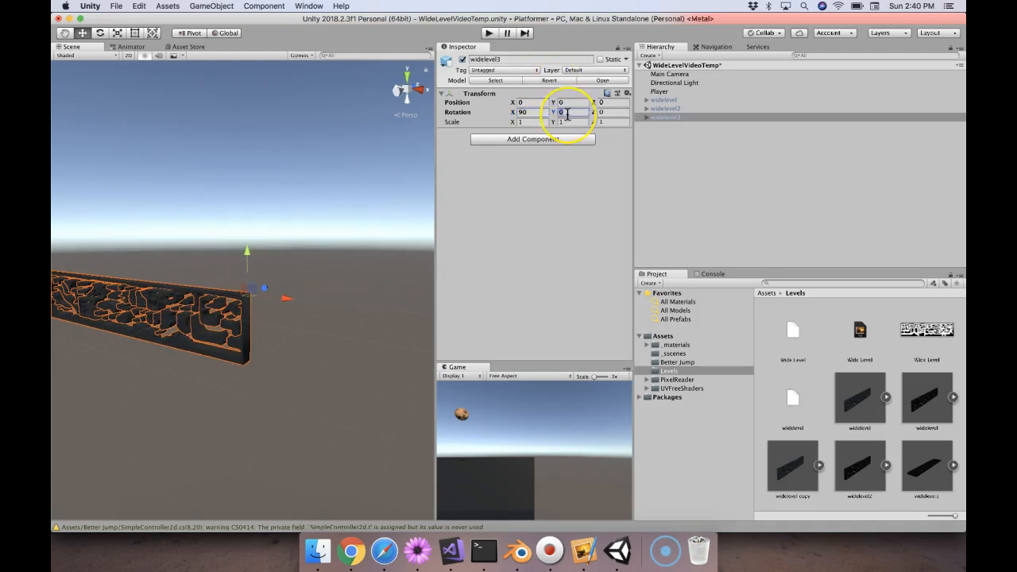
Set the Y rotation of widelevel3 to 180 to turn the level around
type("180")
left_click(482, 231)
left_click(363, 270)
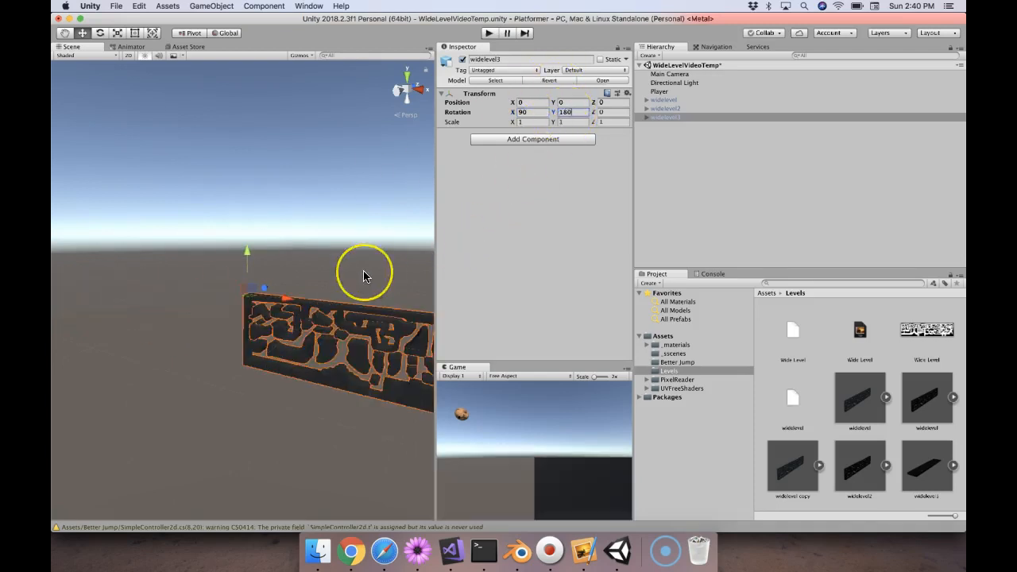
scroll(363, 270, "up", 5)
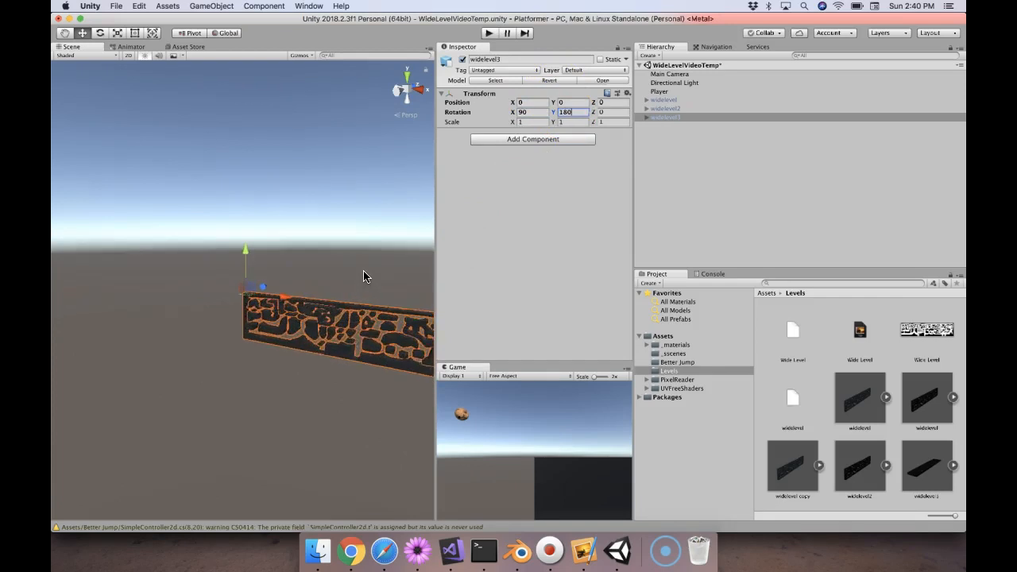
Move widelevel3 to X -13 and Y 15.6 in the scene
scroll(363, 271, "up", 2)
left_click_drag(272, 294, 237, 266)
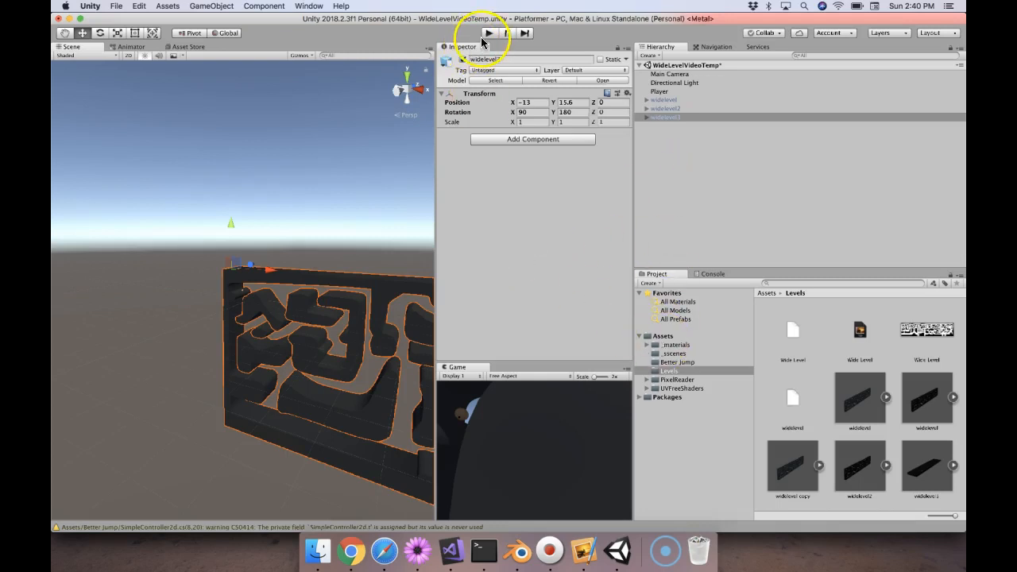
Expand widelevel3 to its first curve, and play-test the scene briefly before stopping it
left_click(661, 118)
key("Right")
key("Down")
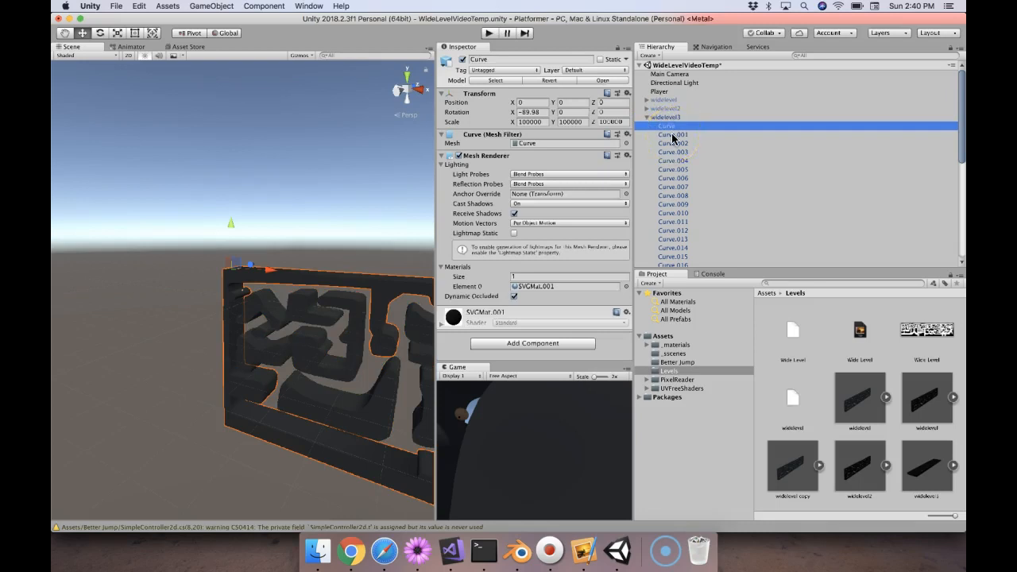
left_click(488, 33)
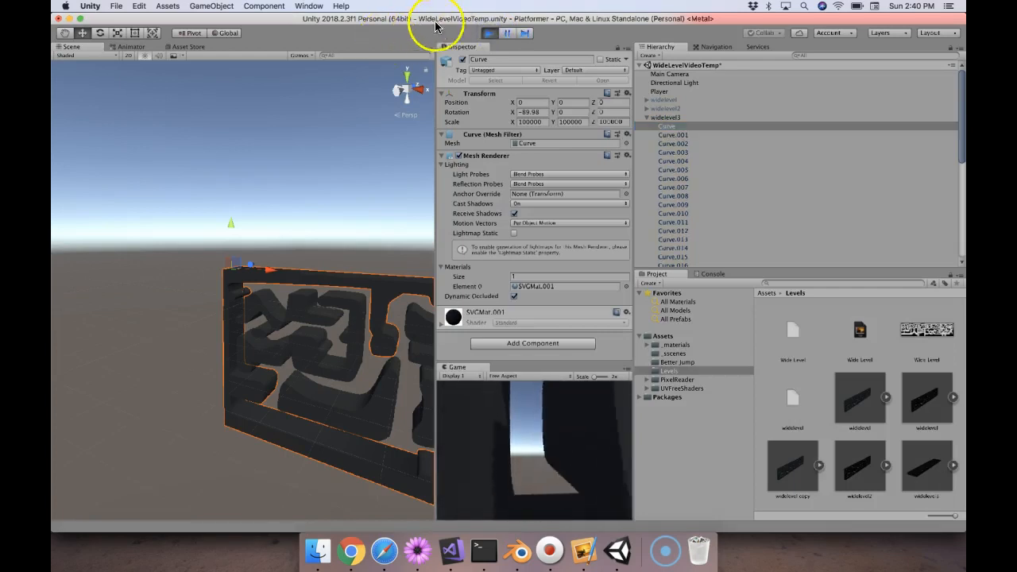
left_click(486, 33)
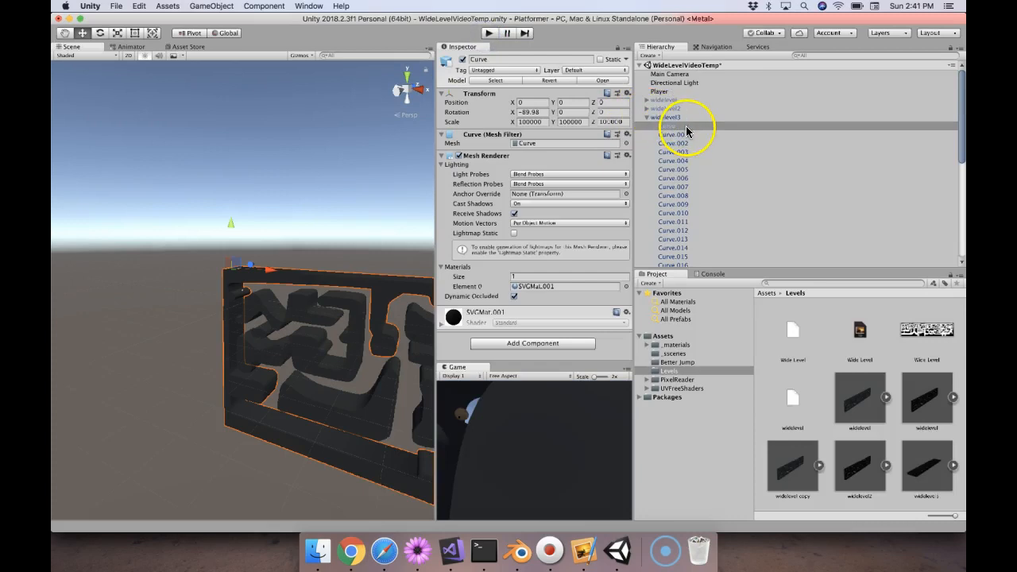
Add a Mesh Collider to all child curves of widelevel3, from Curve through Curve.042
left_click(666, 117)
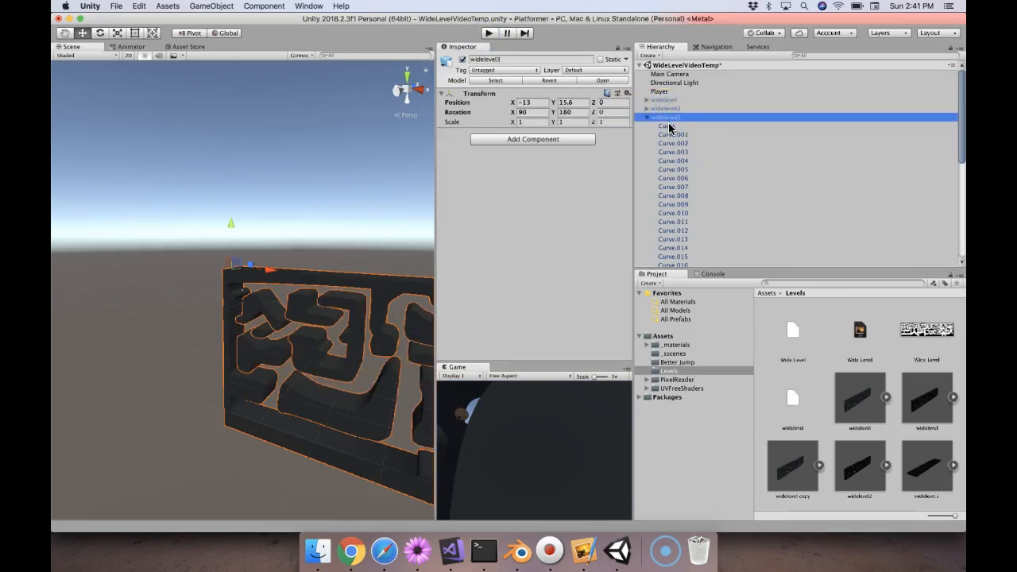
left_click(669, 126)
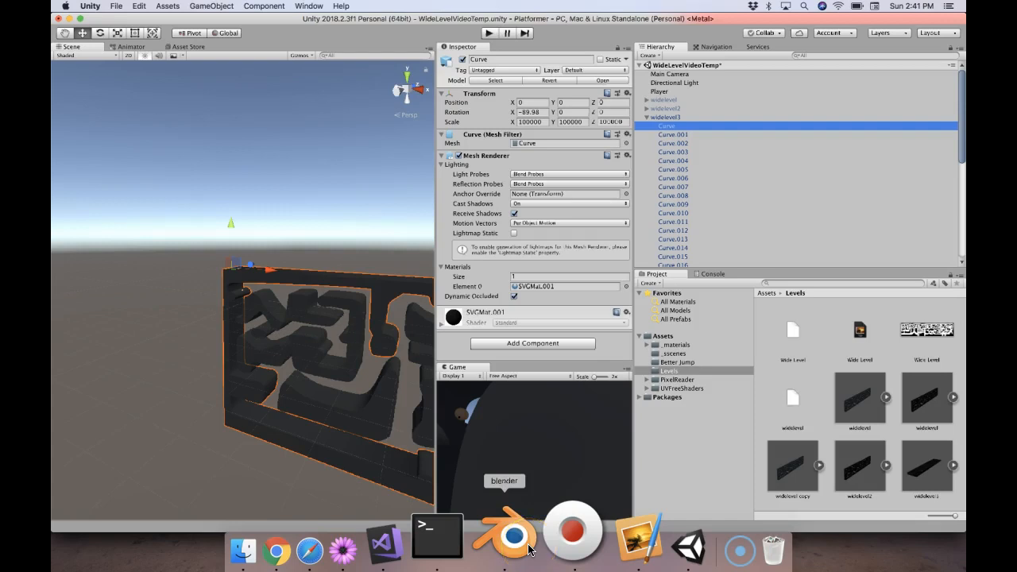
left_click(654, 209)
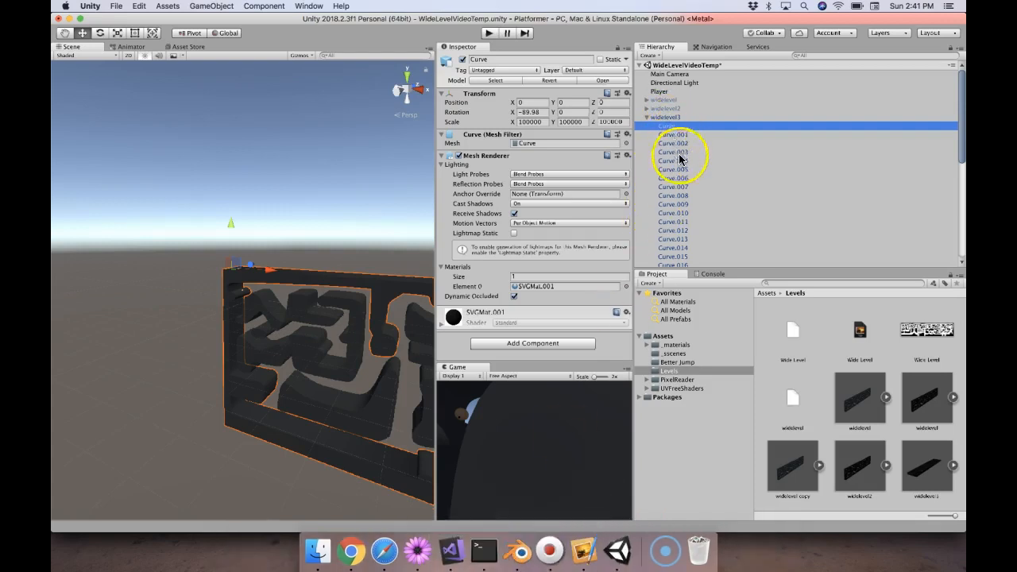
scroll(671, 205, "down", 8)
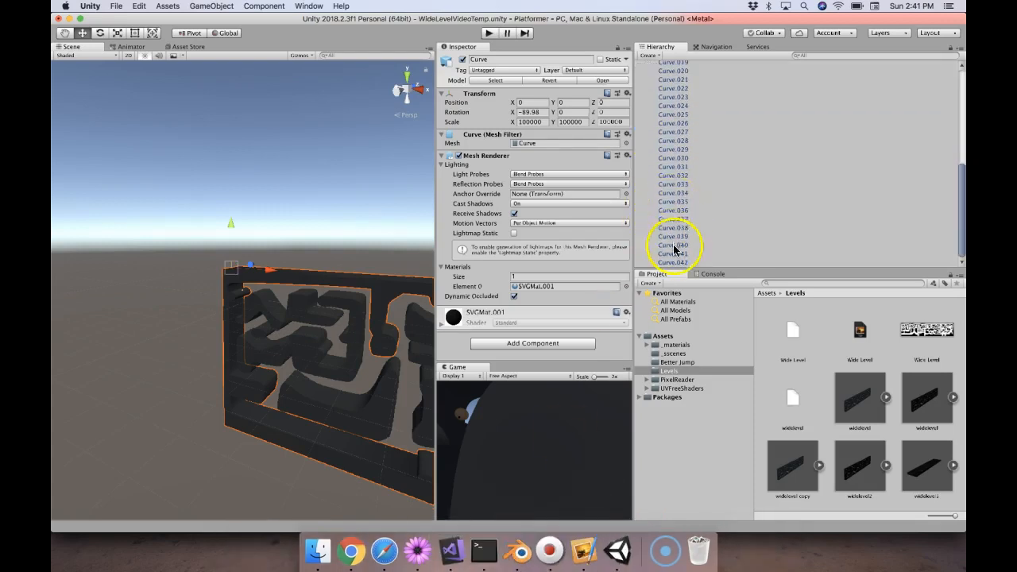
left_click(675, 263, "shift")
left_click(532, 343)
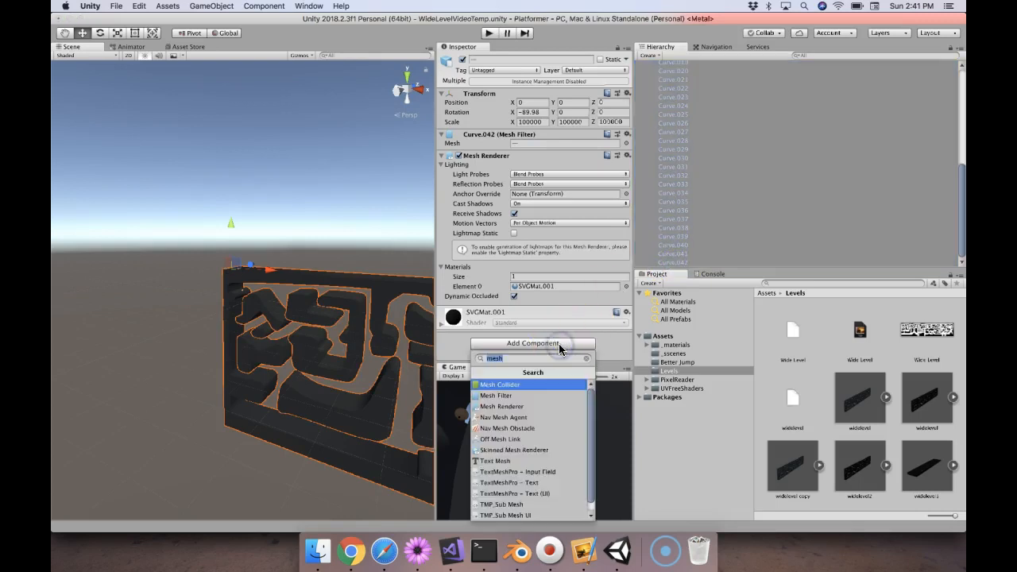
key("Return")
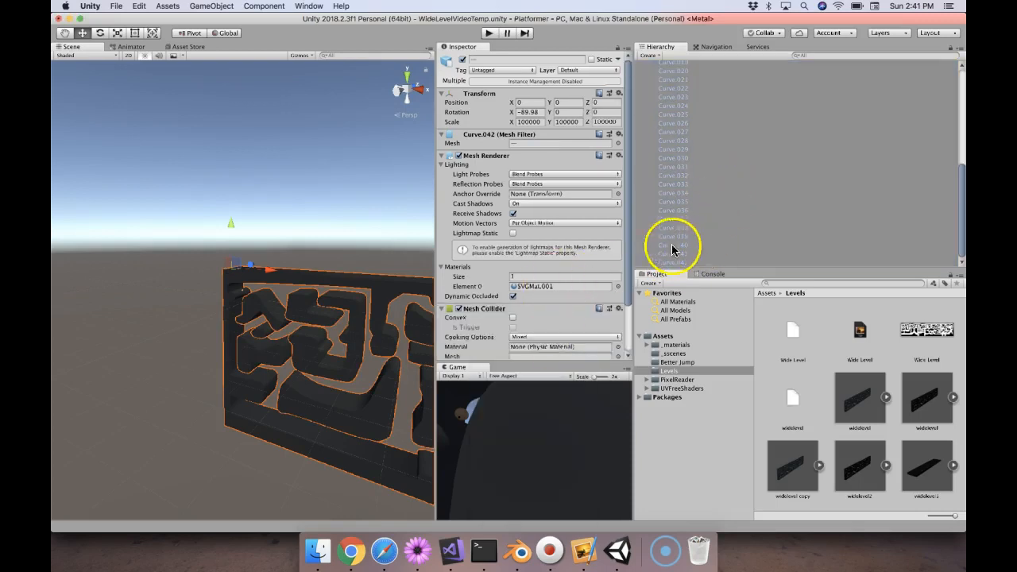
scroll(563, 229, "down", 3)
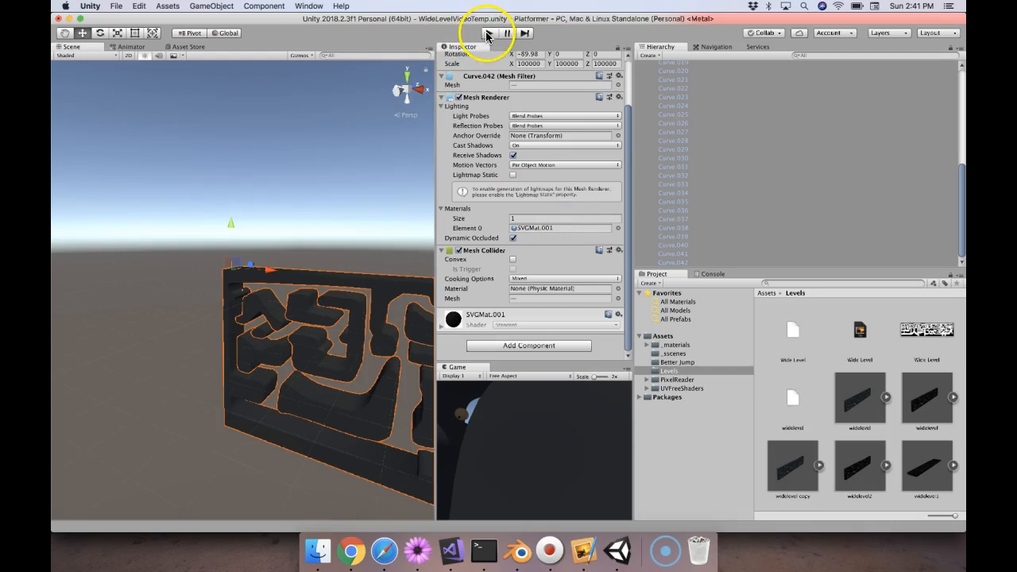
Play-test the level with its mesh colliders in a maximized Game view, and stop the game
left_click(488, 34)
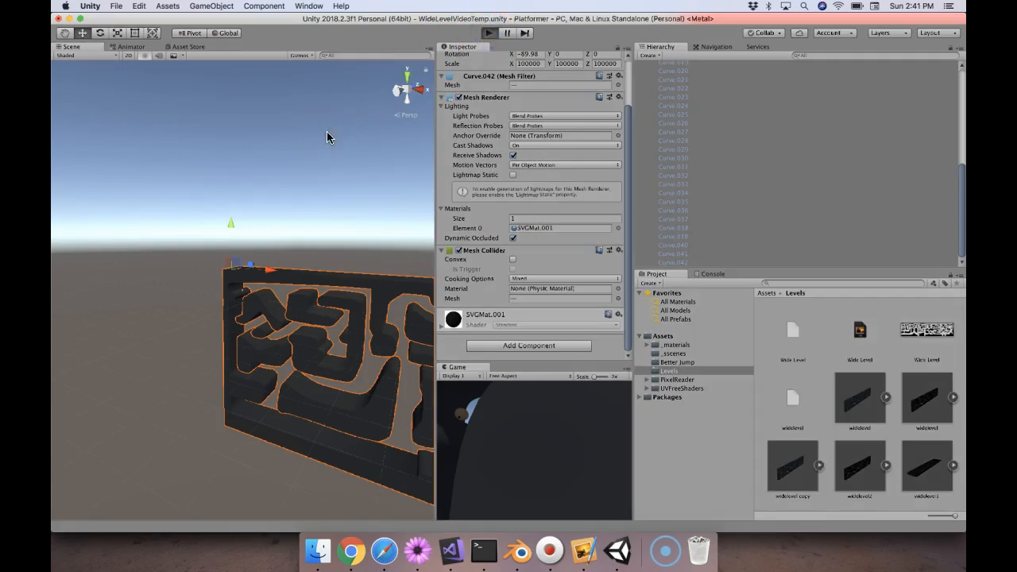
left_click(410, 363)
key("shift+space")
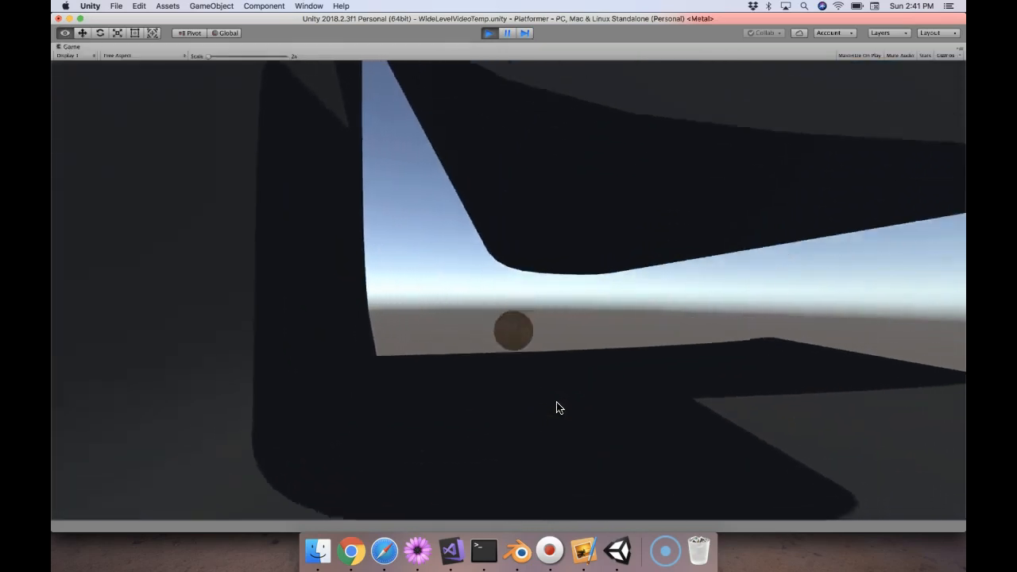
left_click(487, 32)
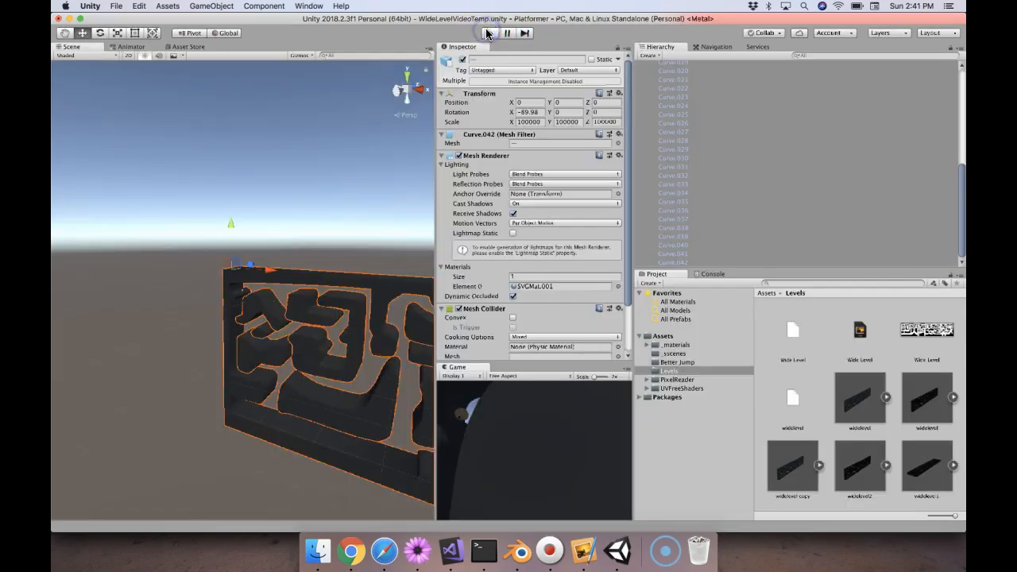
Switch to Blender and join all the level's curves into a single object
scroll(666, 169, "up", 10)
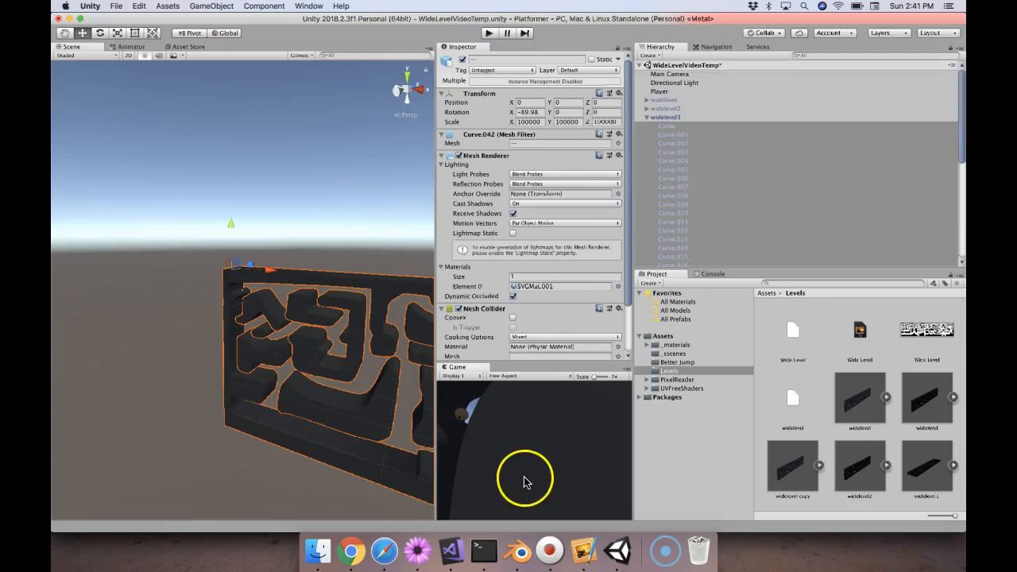
left_click(525, 546)
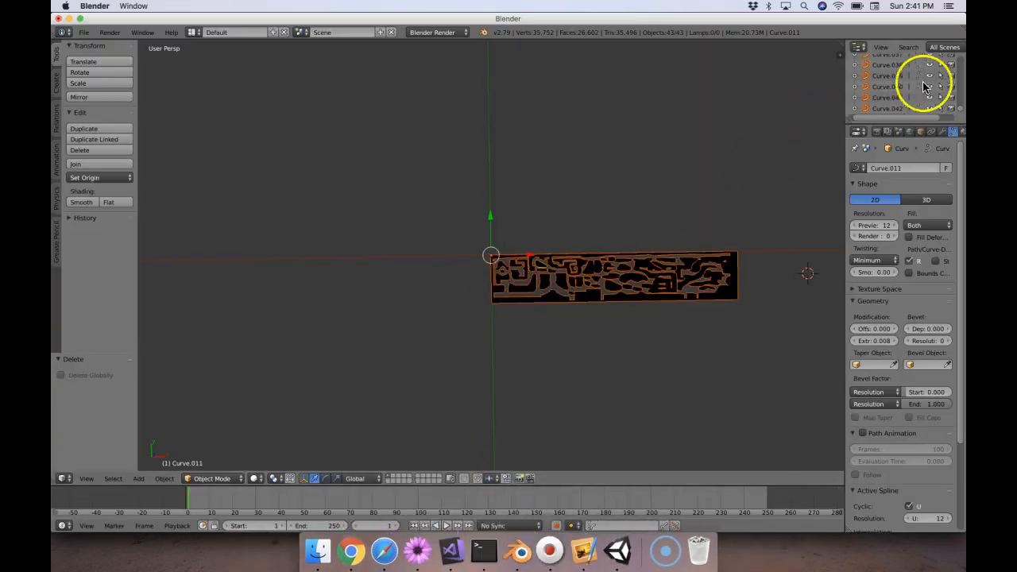
scroll(896, 108, "up", 8)
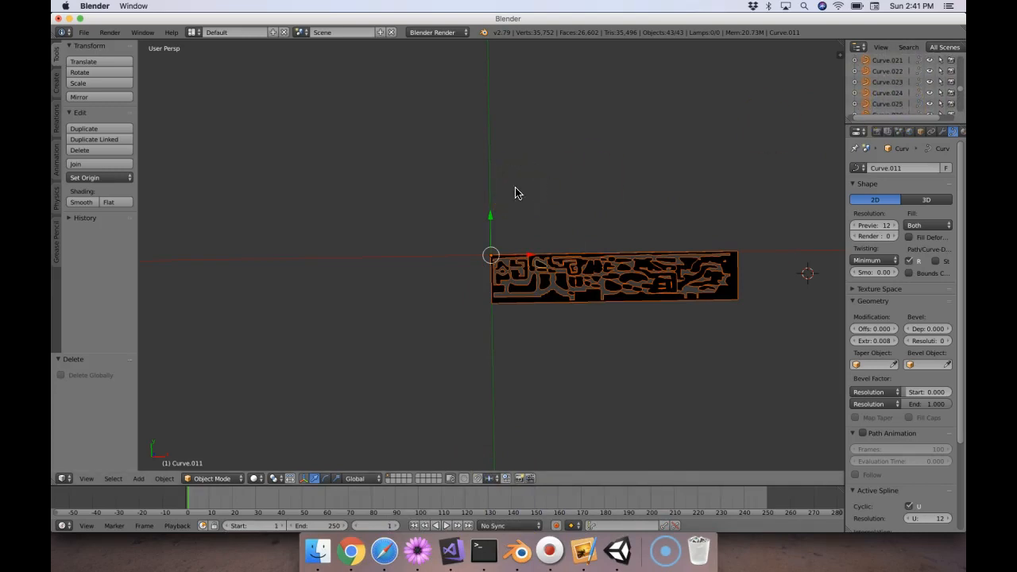
key("ctrl+j")
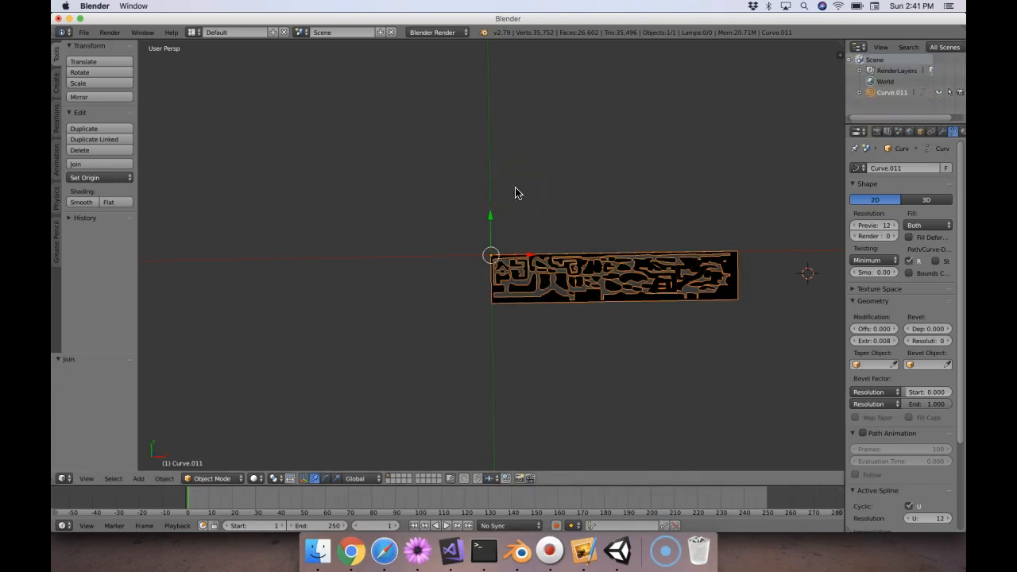
left_click(871, 104)
scroll(890, 100, "down", 1)
scroll(889, 100, "up", 1)
left_click(862, 93)
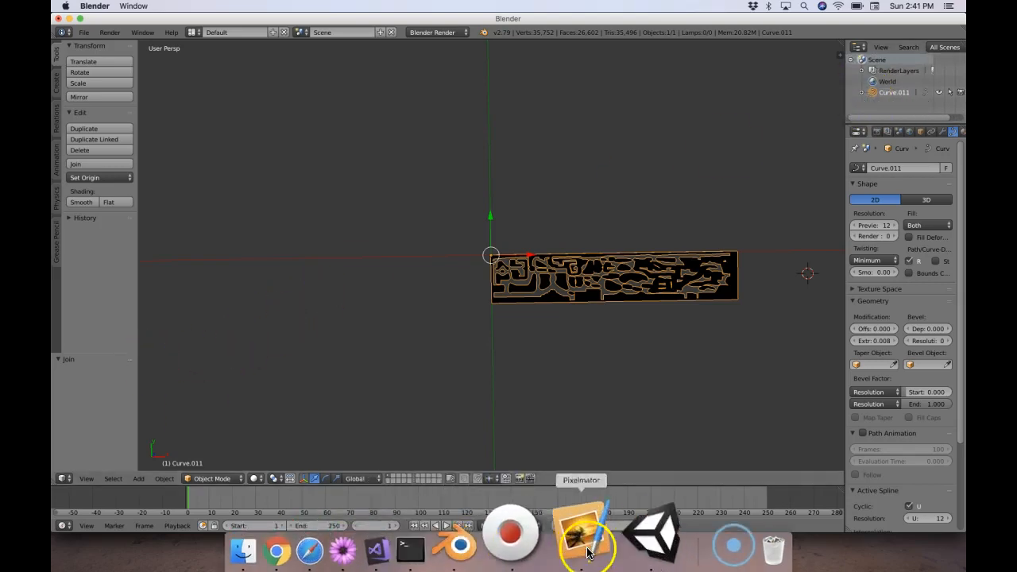
Switch to Unity and compare the Mesh Collider on widelevel2's single curve with those on widelevel3's separate curves
left_click(616, 543)
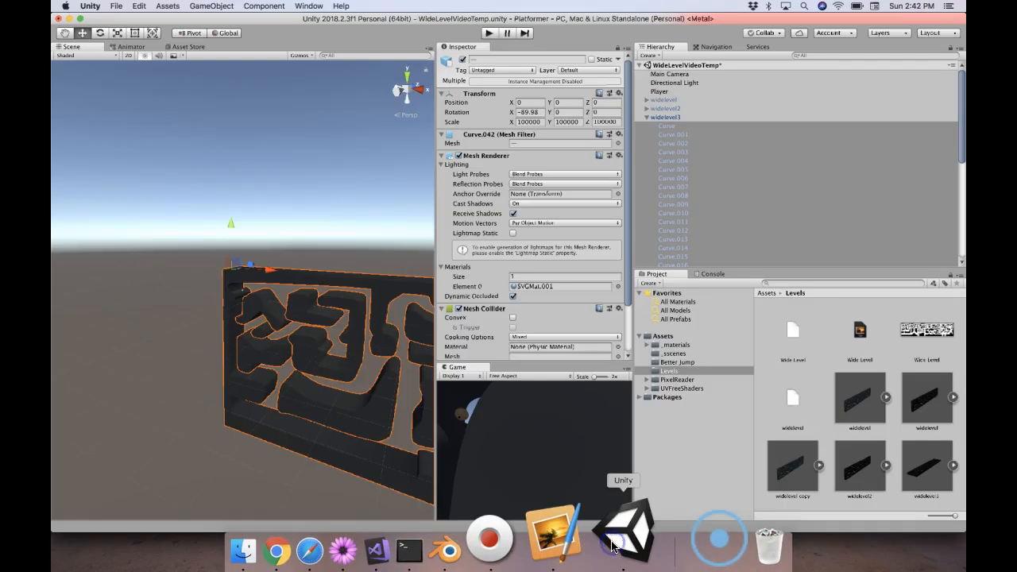
left_click(650, 107)
left_click(664, 117)
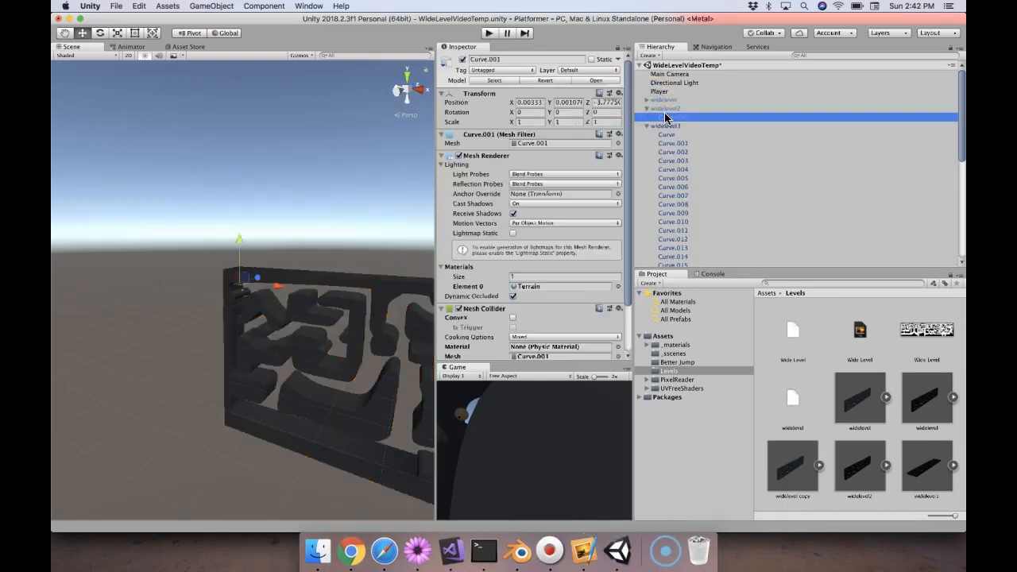
scroll(530, 214, "down", 4)
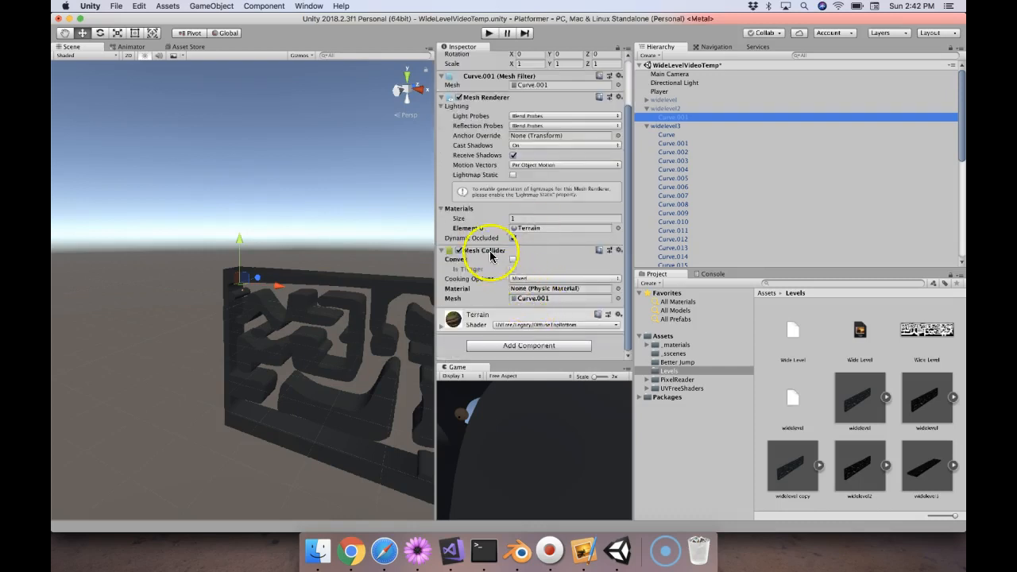
left_click(669, 134)
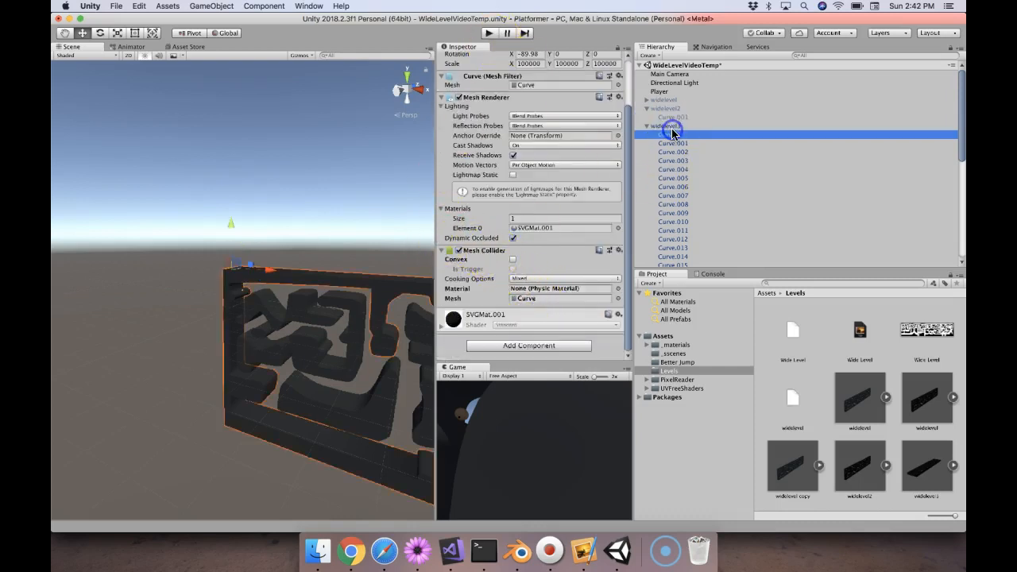
left_click(676, 152)
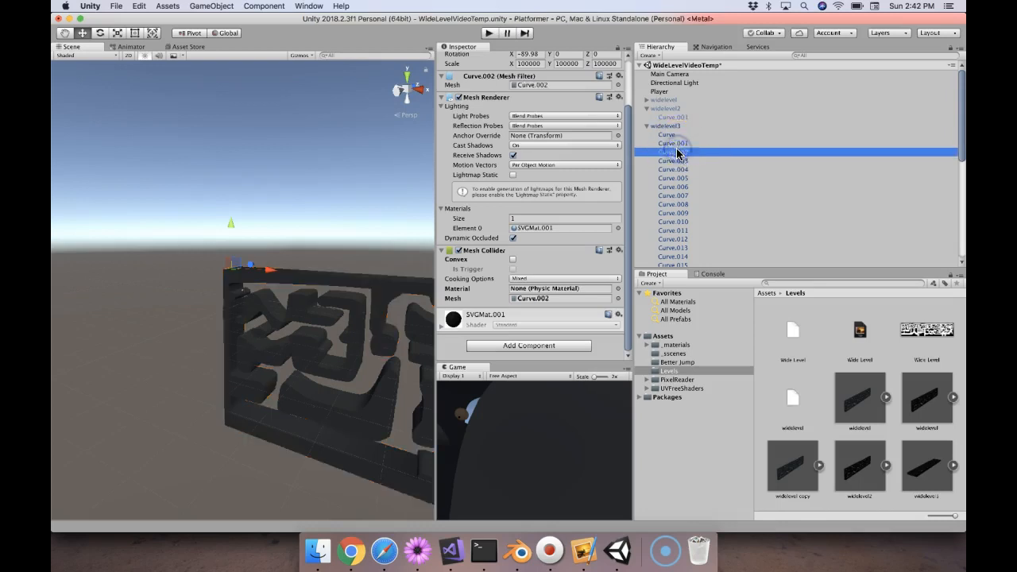
left_click(676, 187)
scroll(675, 188, "down", 5)
scroll(675, 189, "up", 5)
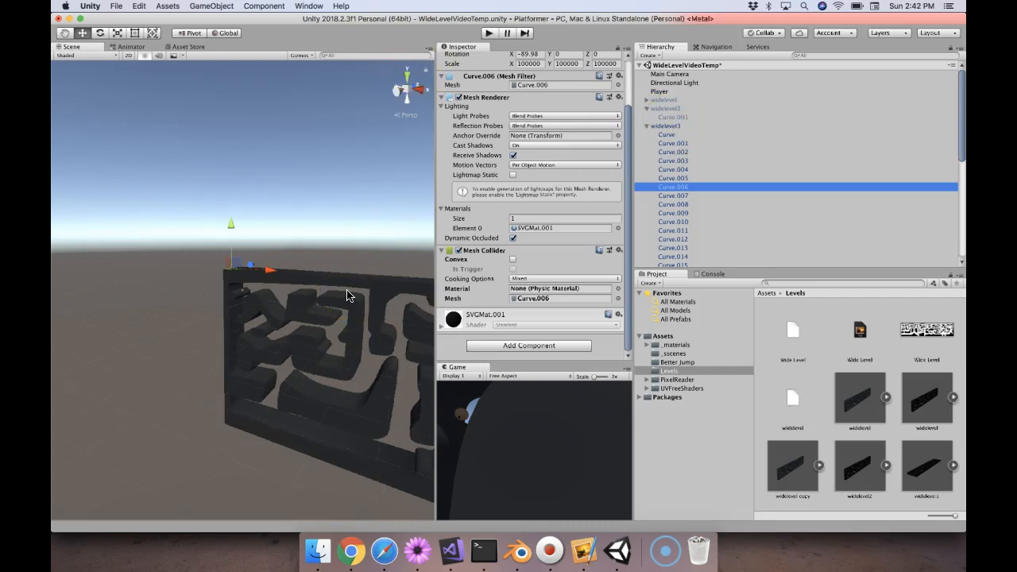
Apply the Terrain material from the UVFreeShaders folder to all child curves of widelevel3
left_click(400, 292)
left_click(687, 354)
left_click(681, 388)
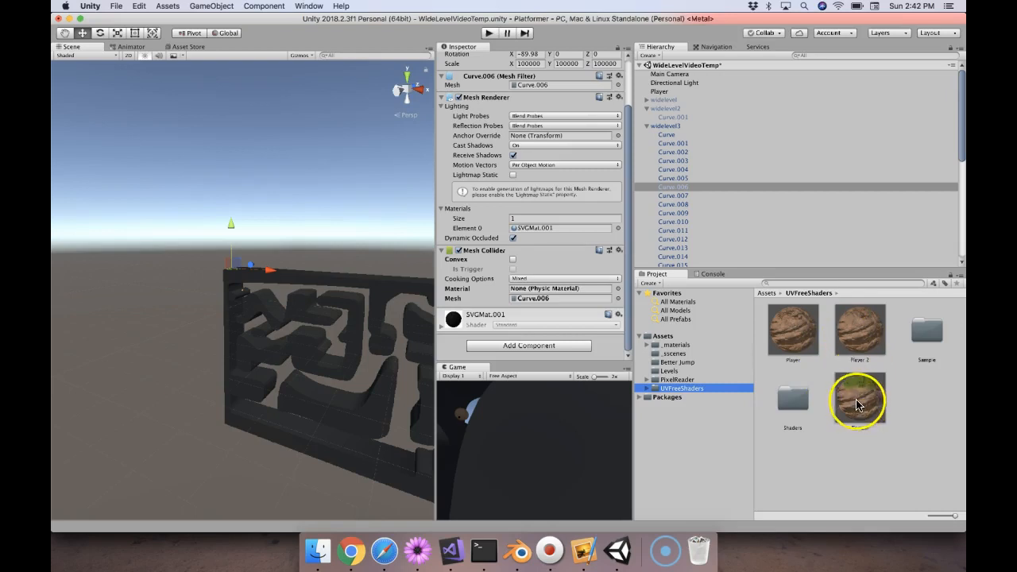
left_click_drag(858, 404, 680, 167)
left_click(672, 135)
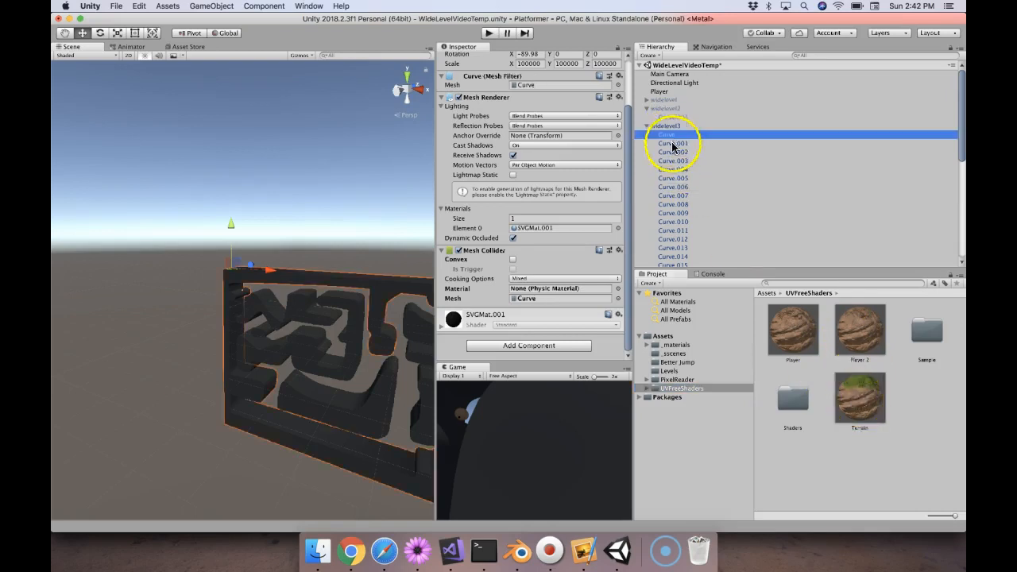
scroll(675, 186, "down", 10)
left_click(680, 263, "shift")
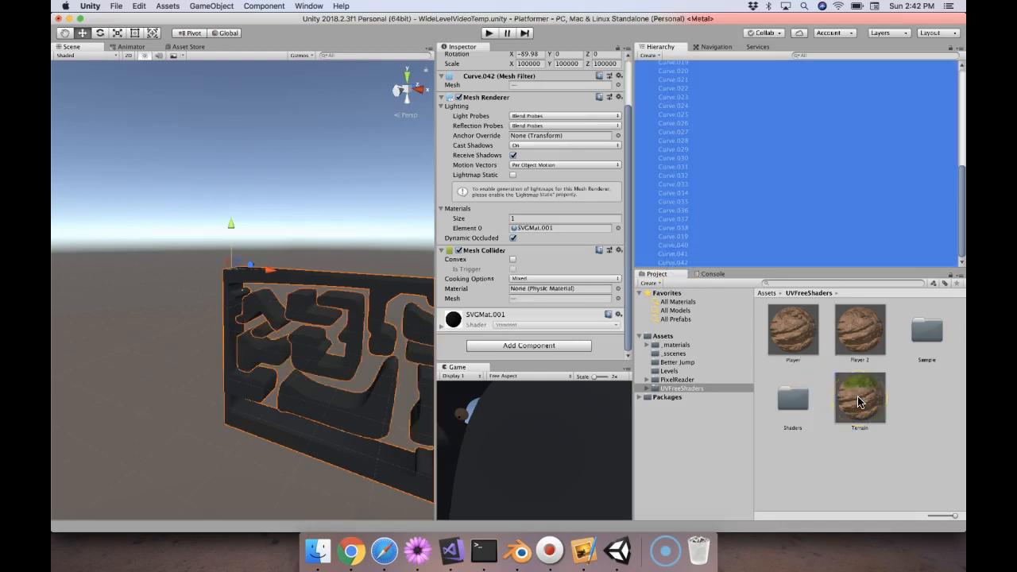
left_click_drag(858, 403, 673, 310)
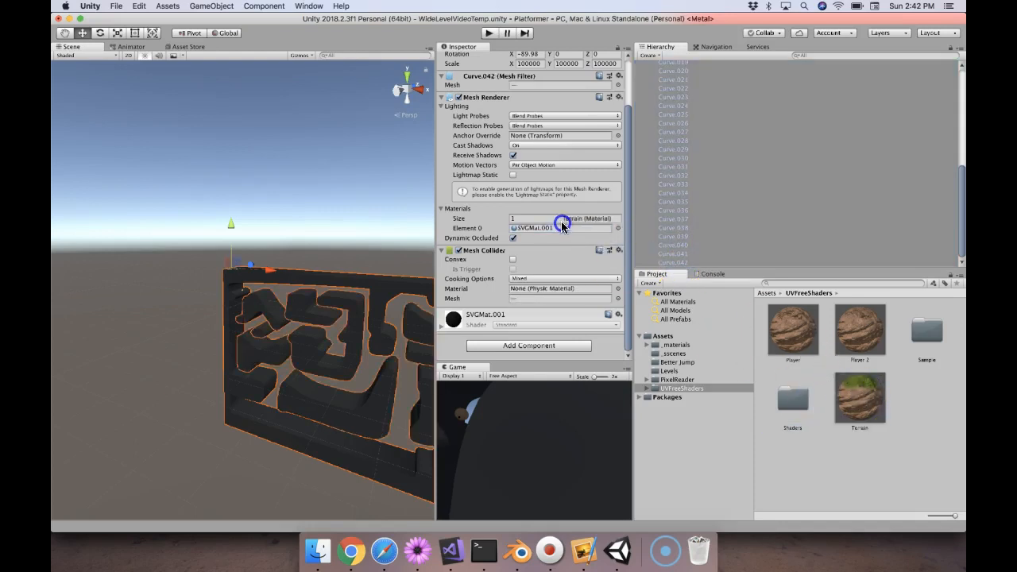
left_click_drag(560, 227, 560, 227)
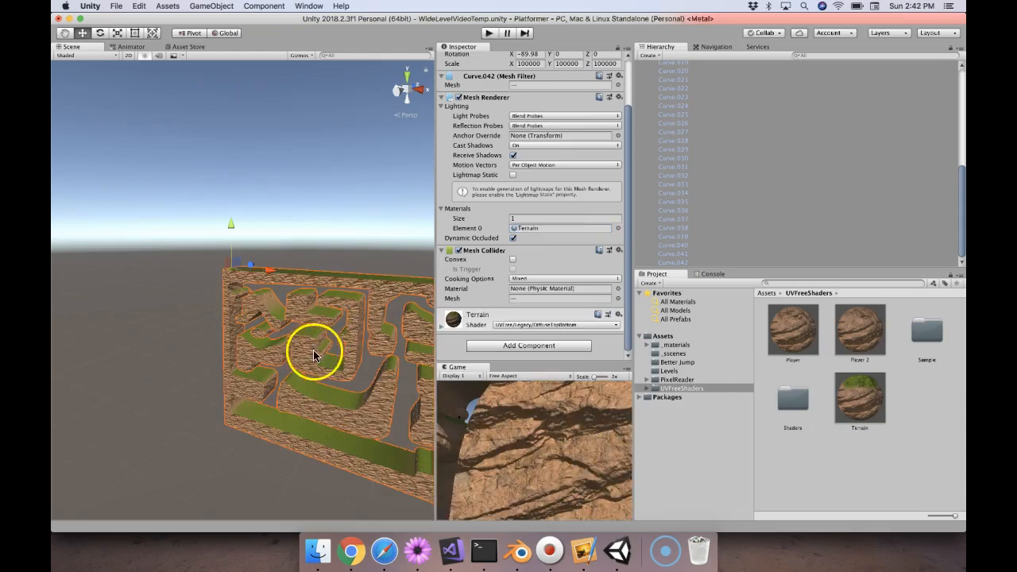
Play-test the textured level by rolling and jumping the ball through its passages in both directions
key("super+p")
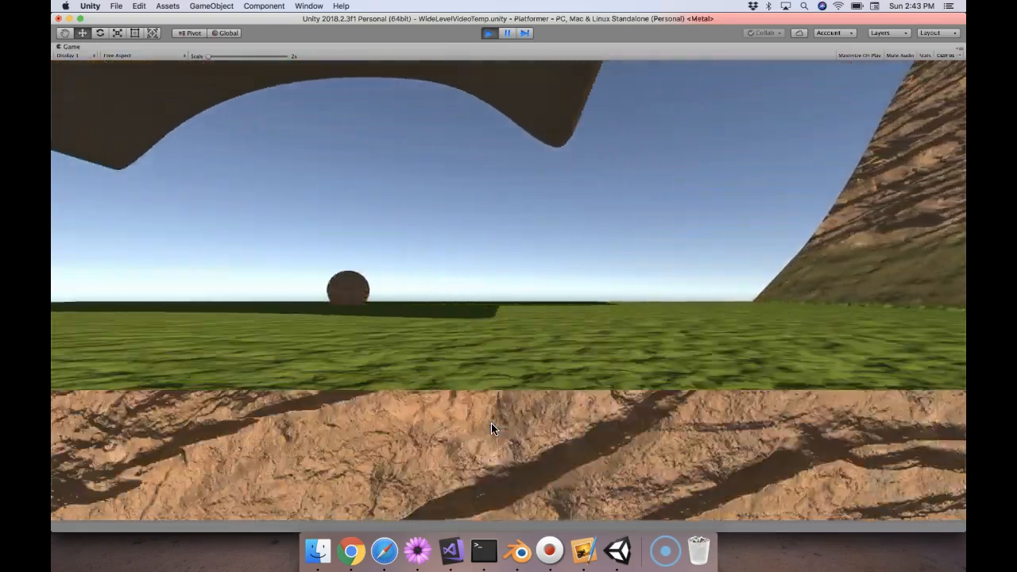
key("Right")
key("space")
key("Right")
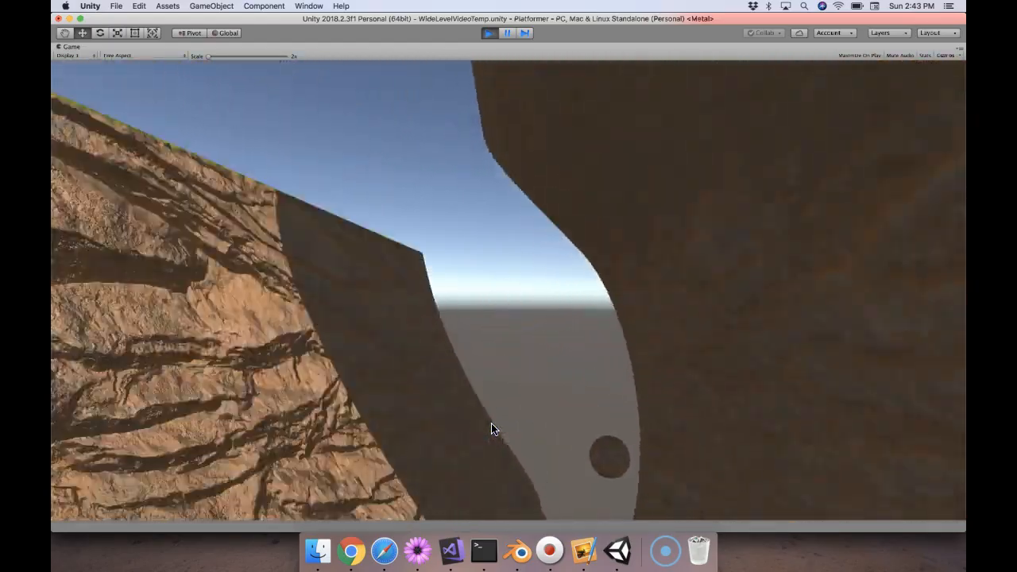
key("Left")
key("space")
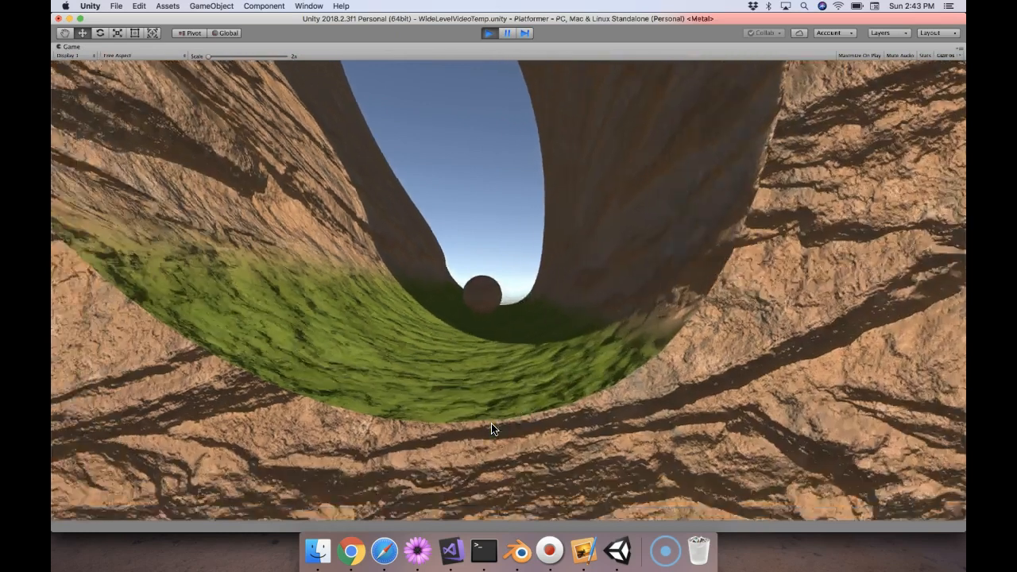
Examine the full length of the textured level in a maximized Scene view while the game keeps running
left_click(367, 62)
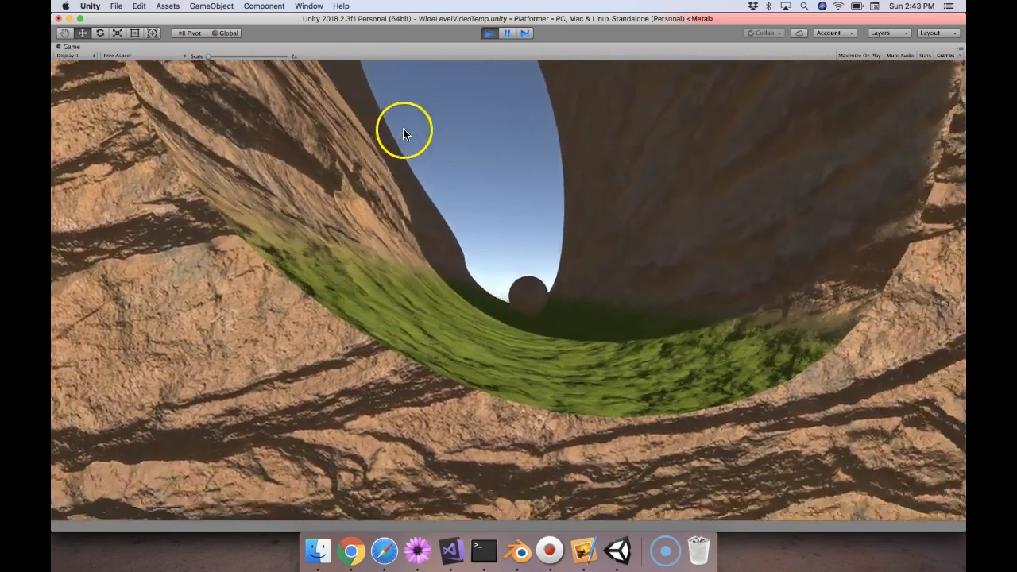
key("shift+space")
left_click(321, 351)
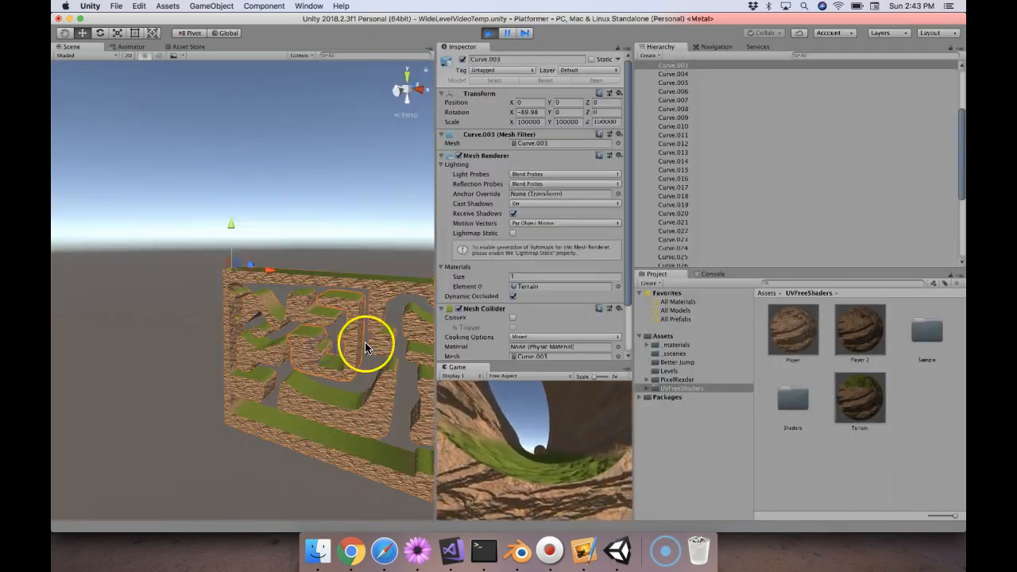
key("shift+space")
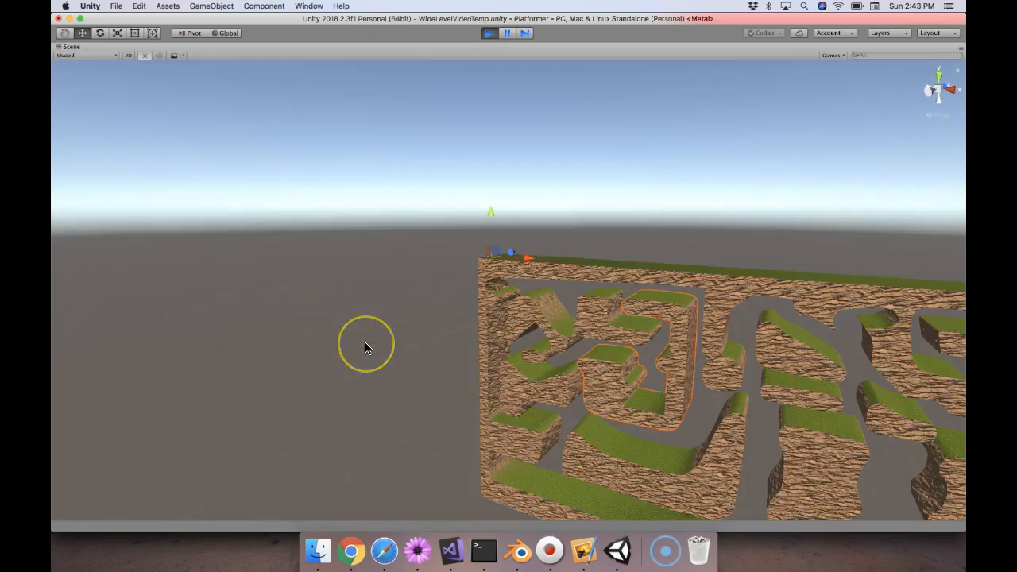
left_click(423, 366)
left_click_drag(426, 367, 612, 371, "alt")
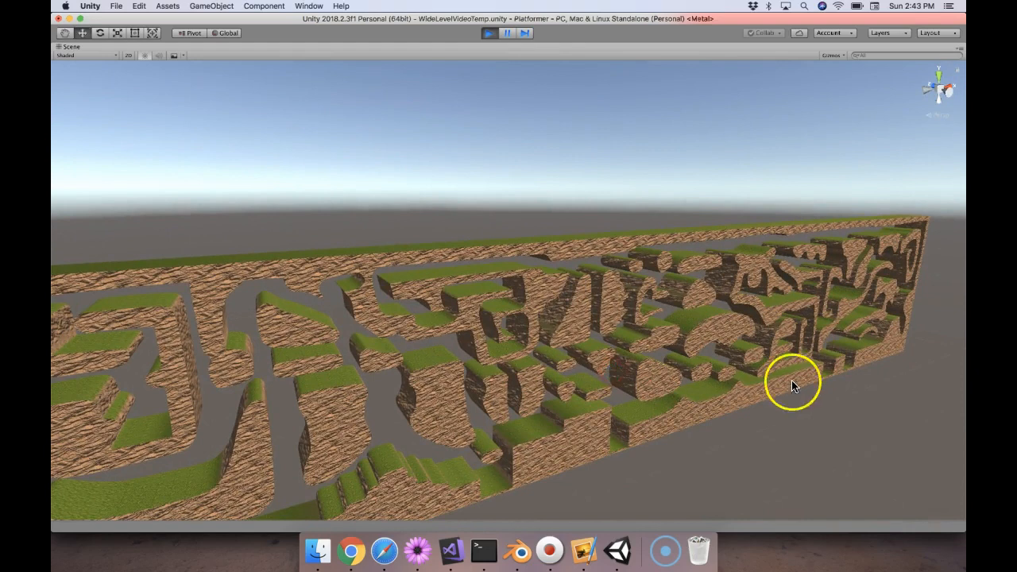